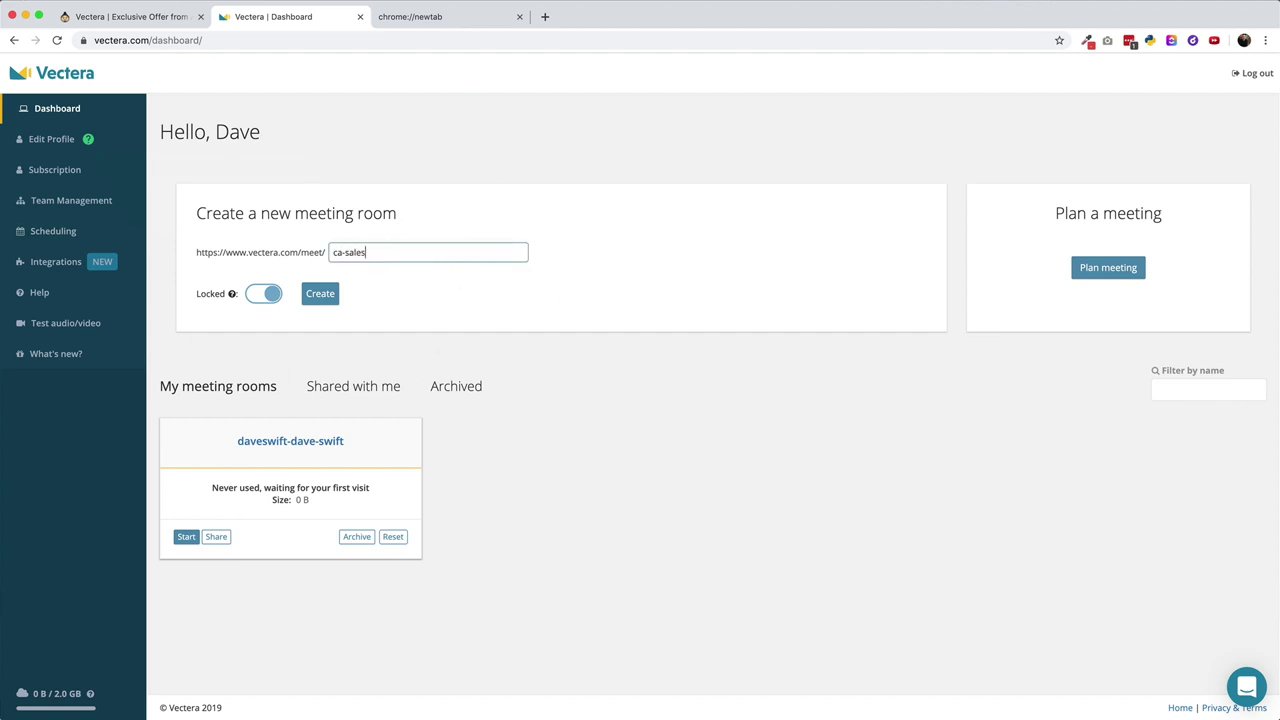
Step: Prepare to create the locked ca-sales meeting room on the Dashboard
mouse_move(232, 295)
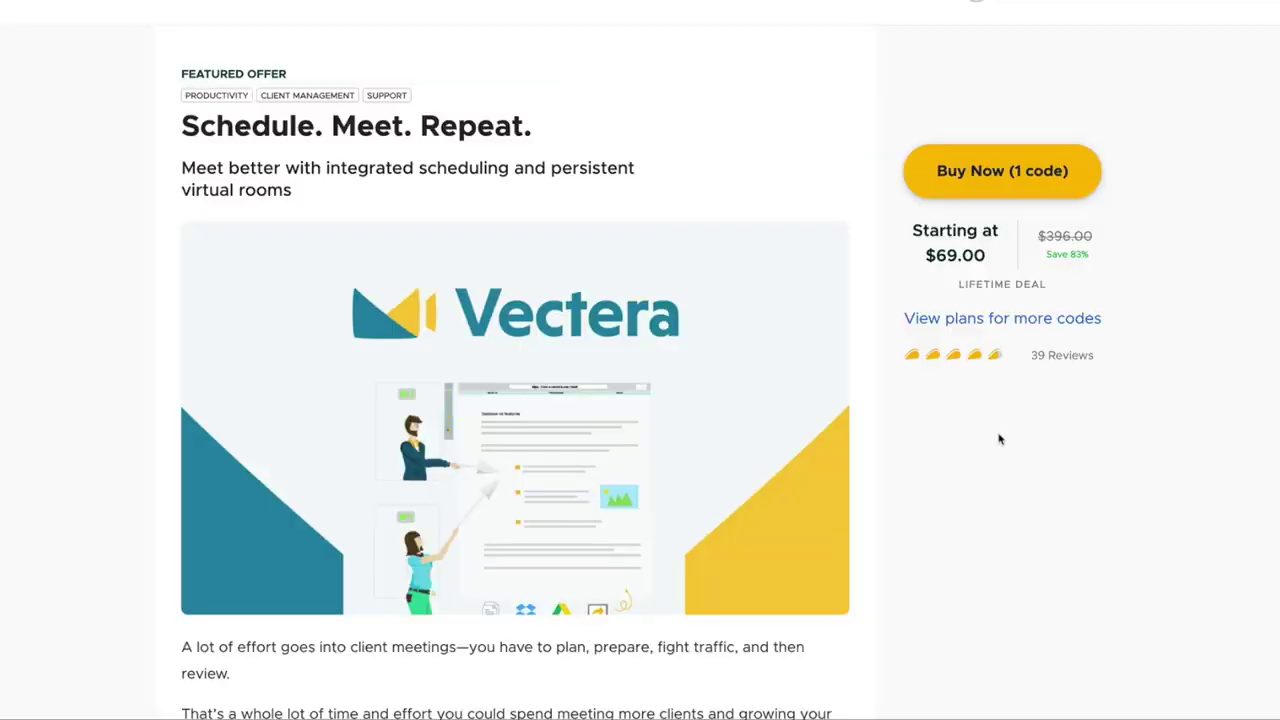
Step: Scroll the AppSumo Vectera deal to the touch-friendly whiteboard section and $69 lifetime price
scroll(997, 437, "down", 10)
scroll(998, 446, "down", 15)
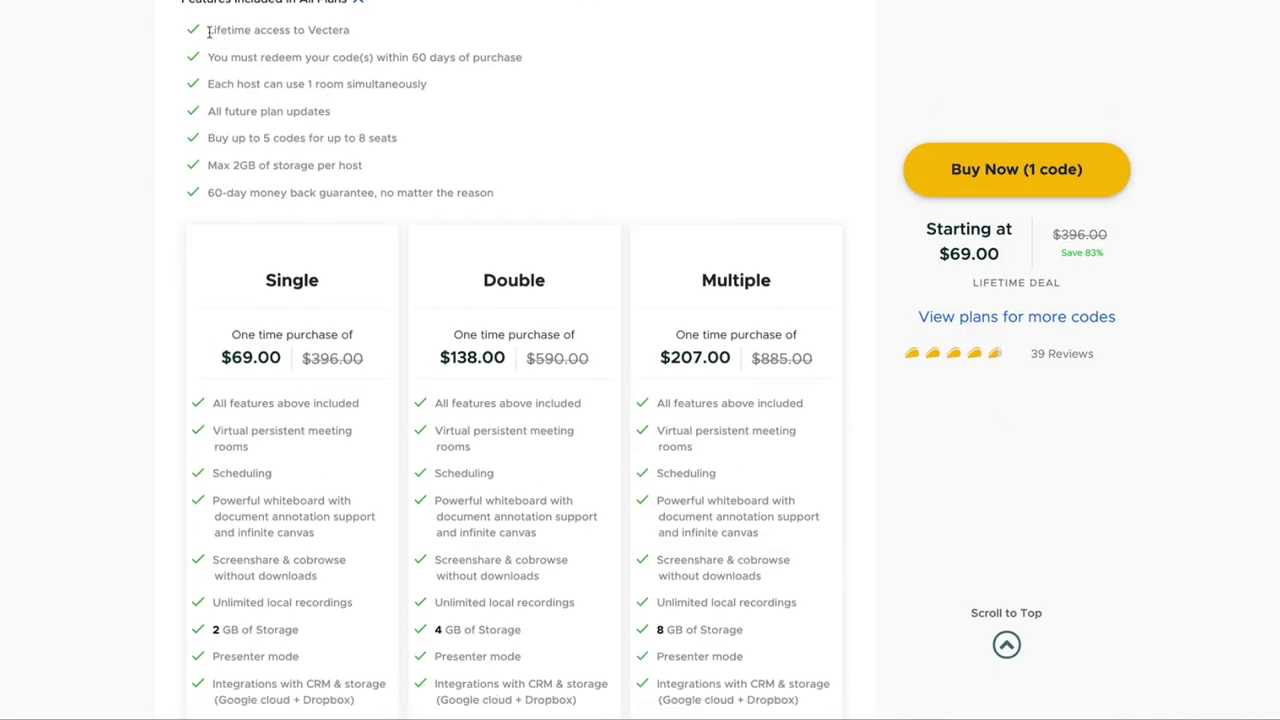
Step: Scroll further to the Plans & Features cards for the Single, Double and Multiple plans
scroll(251, 280, "down", 3)
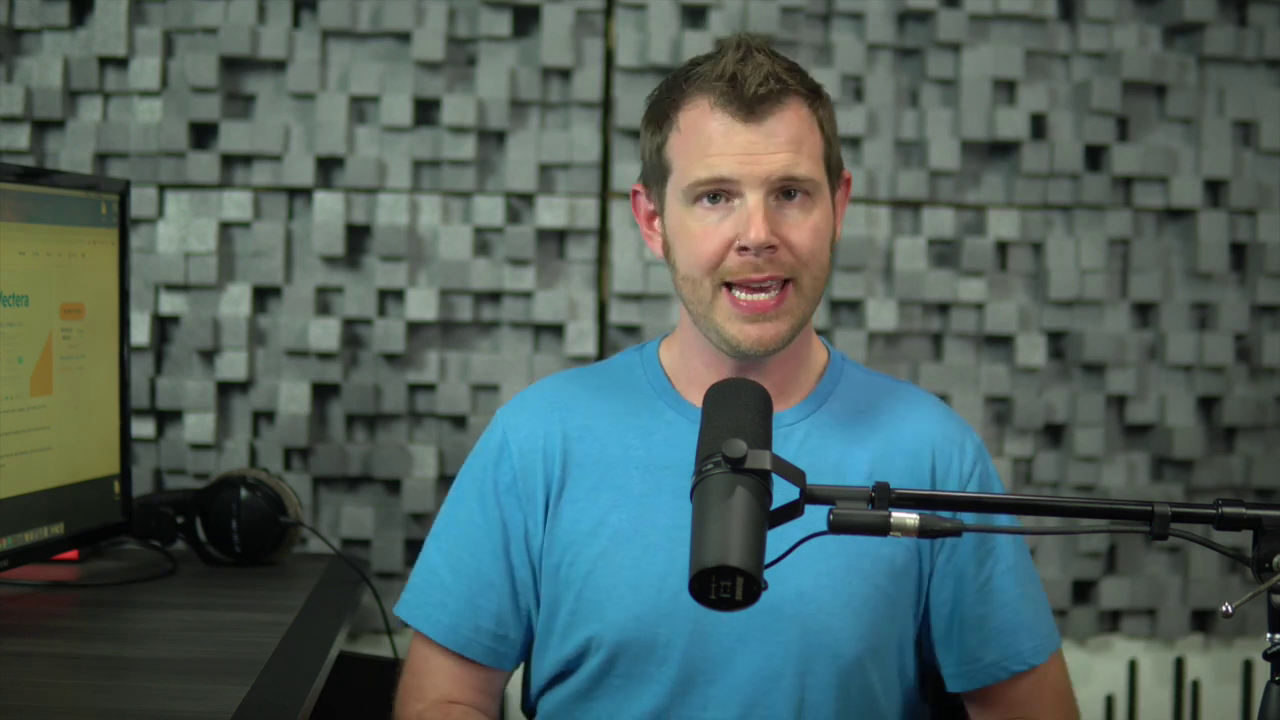
Step: Highlight the CNAME mention on the pricing page
left_click_drag(436, 601, 492, 606)
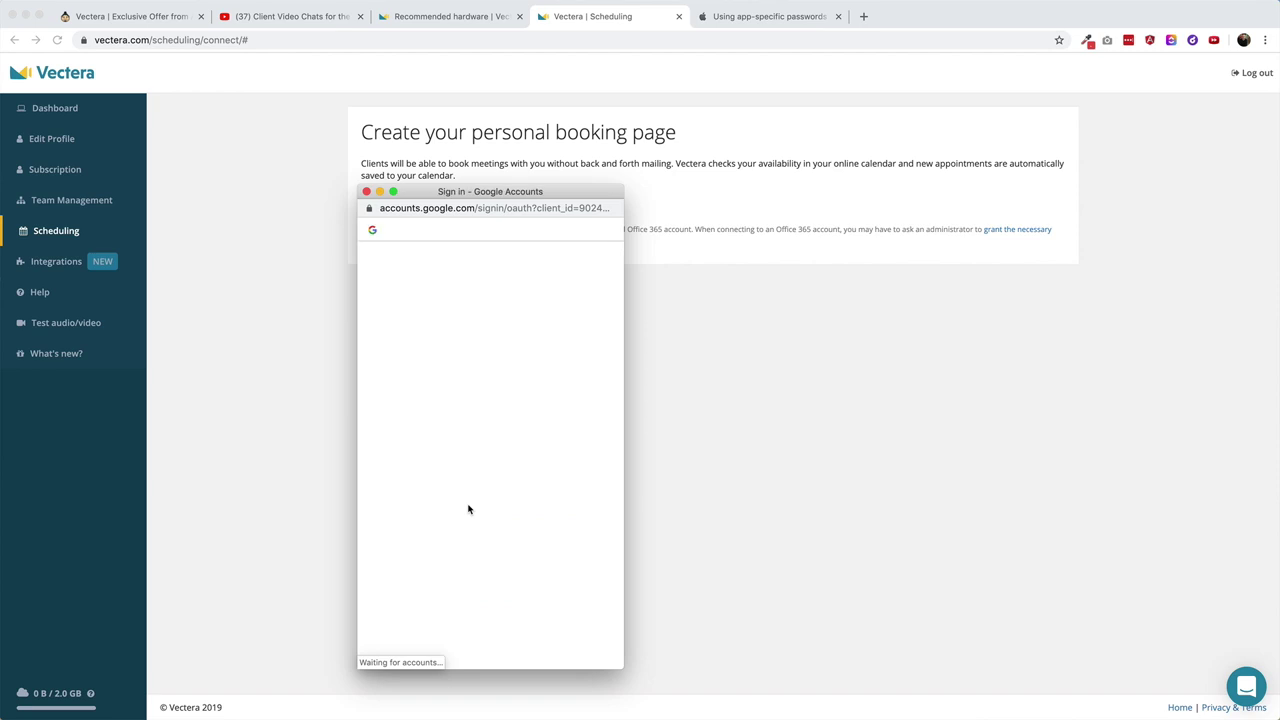
Step: Grant Google calendar access, then enter the Discovery Call description, 30-minute duration and 60-minute reminder
left_click(564, 612)
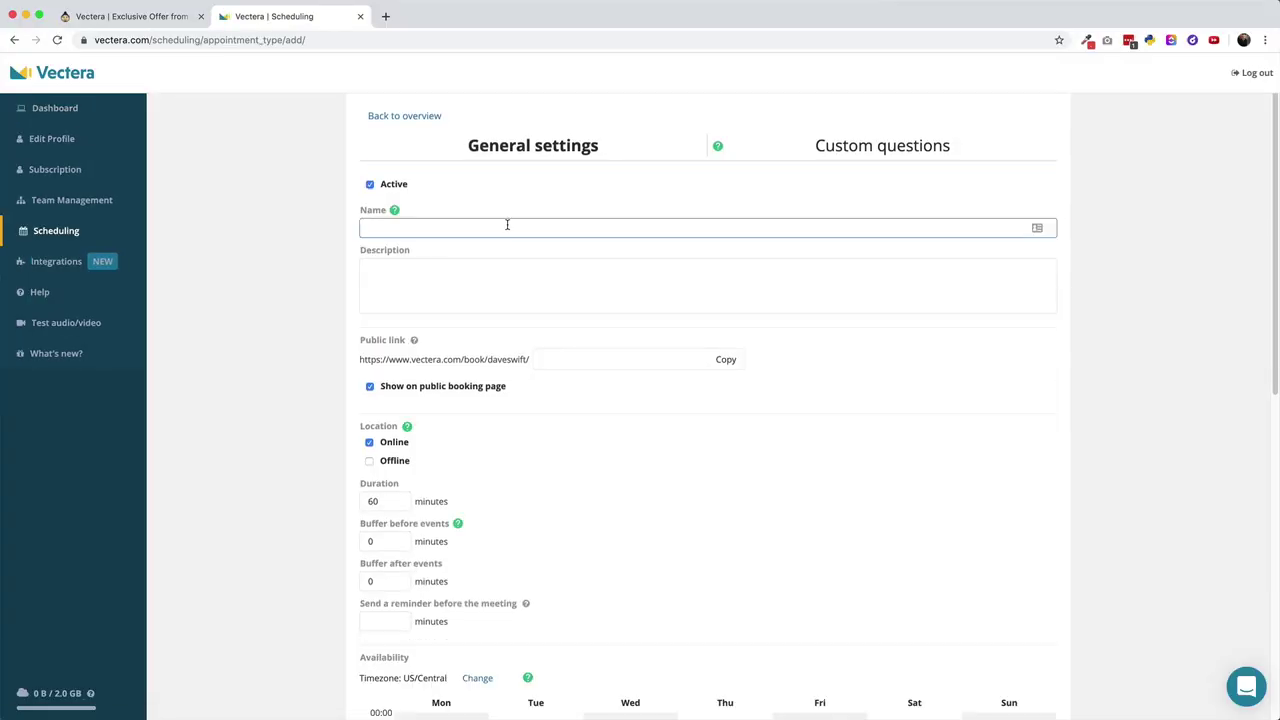
left_click(581, 277)
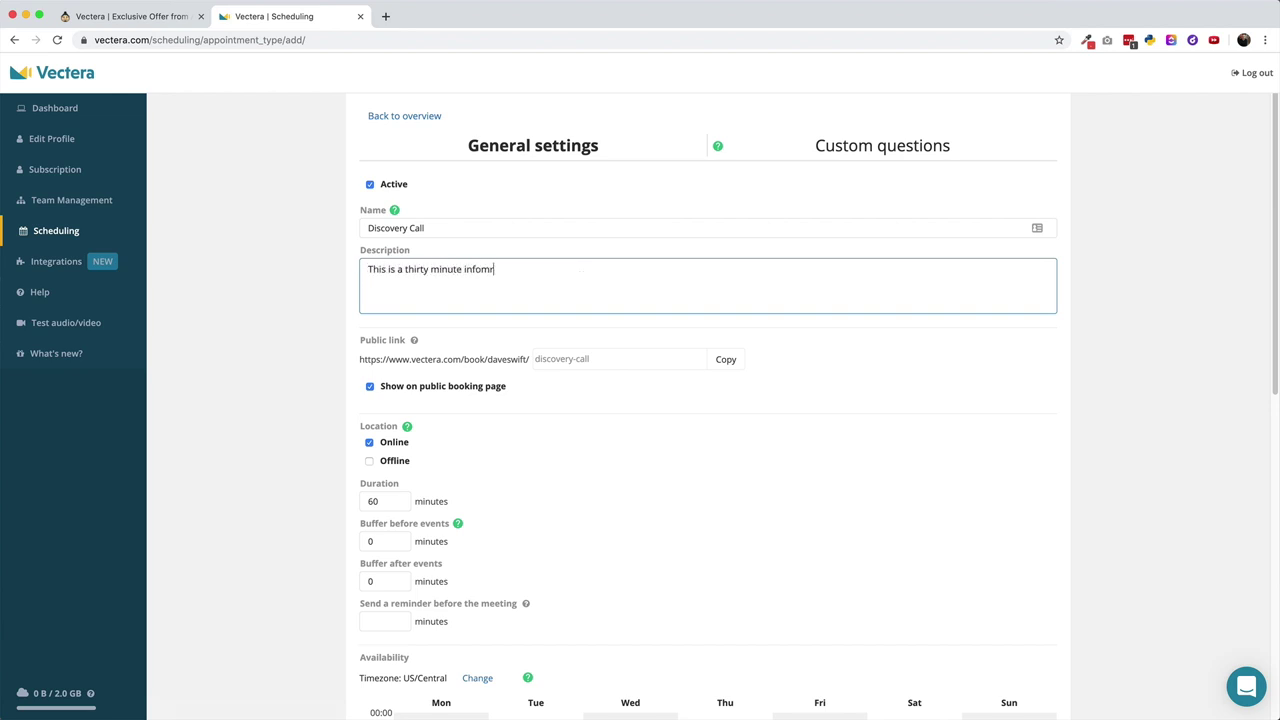
type("This is a thirty minute informational call where we can learn more about your business.")
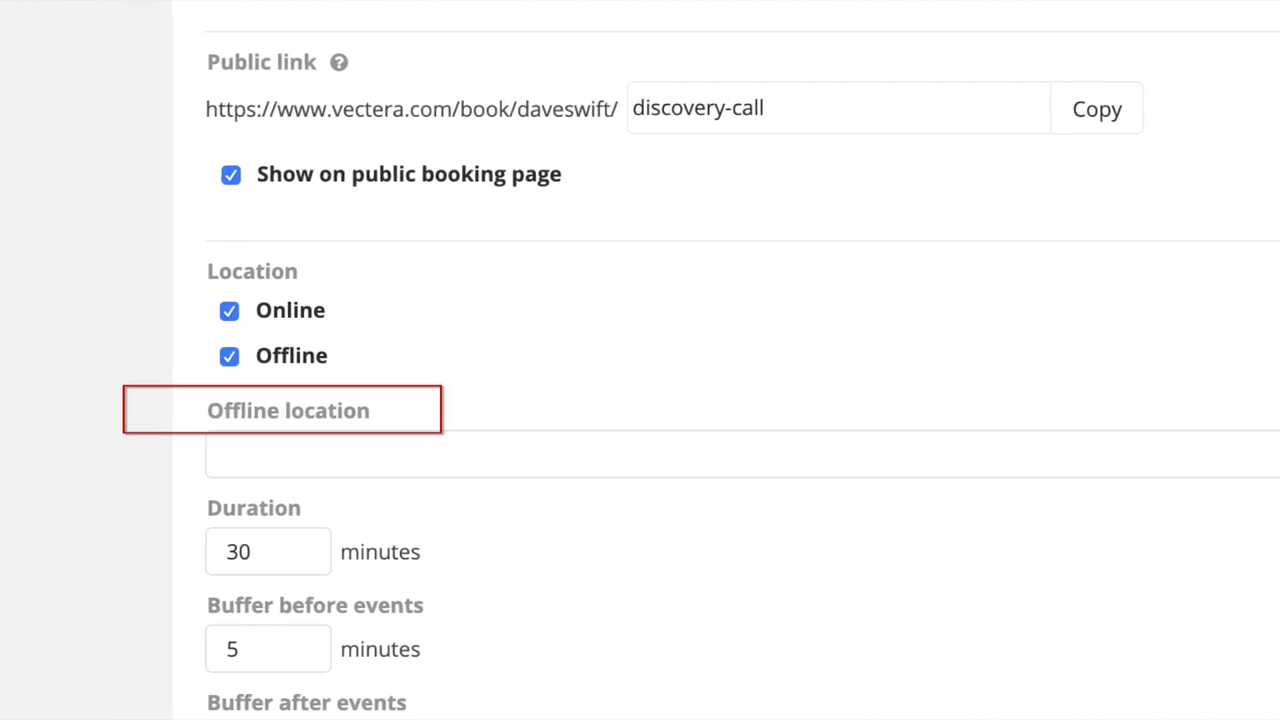
double_click(309, 320)
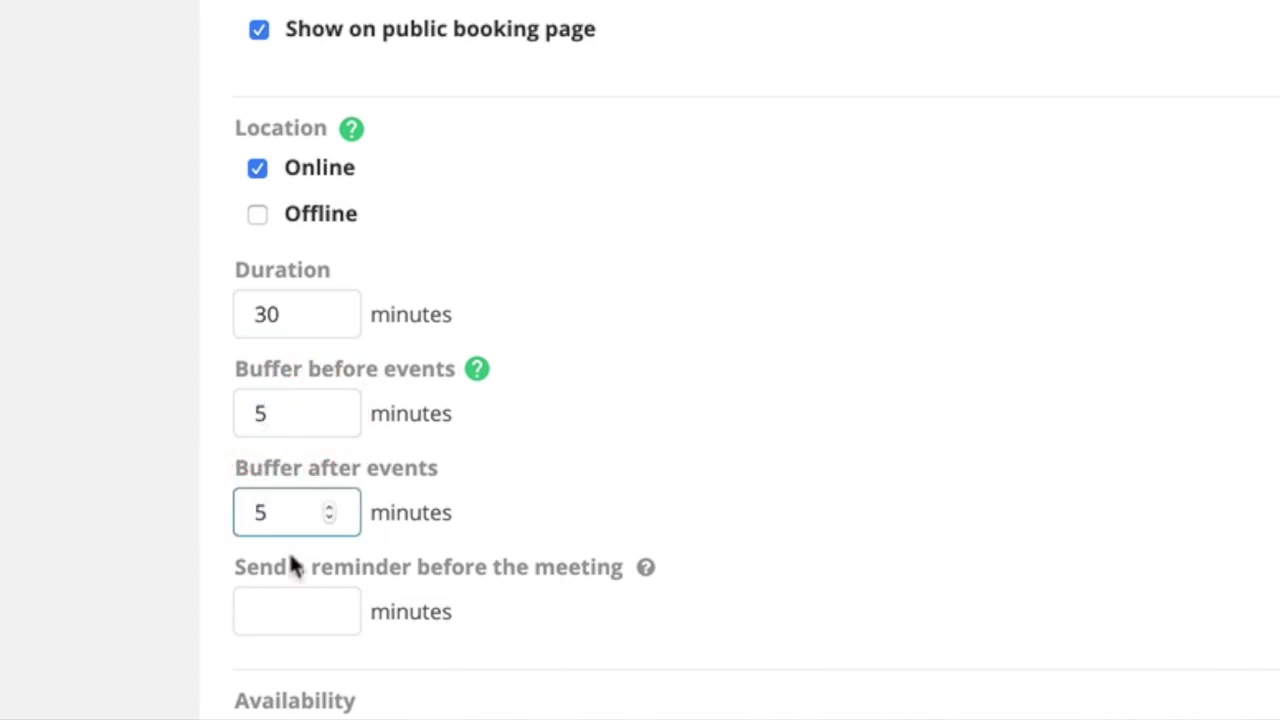
left_click(287, 607)
type("60")
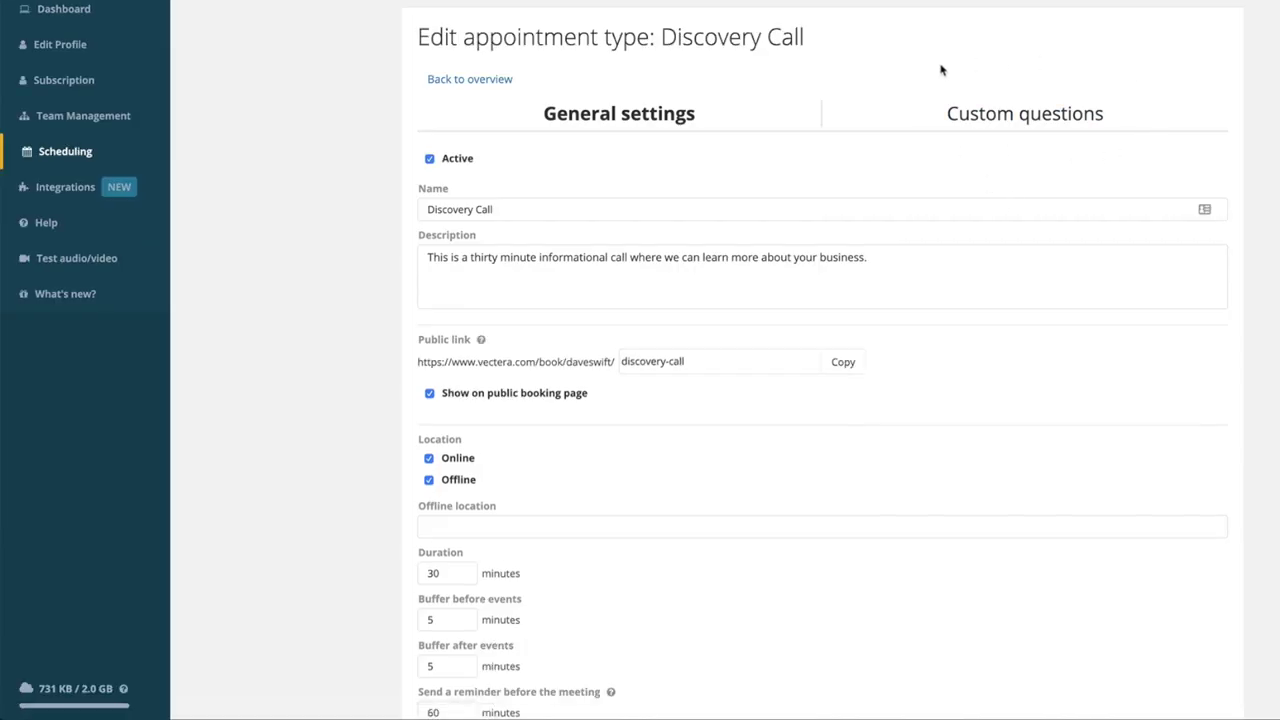
Step: Add a custom question for the company URL with answer type Other
left_click(1015, 116)
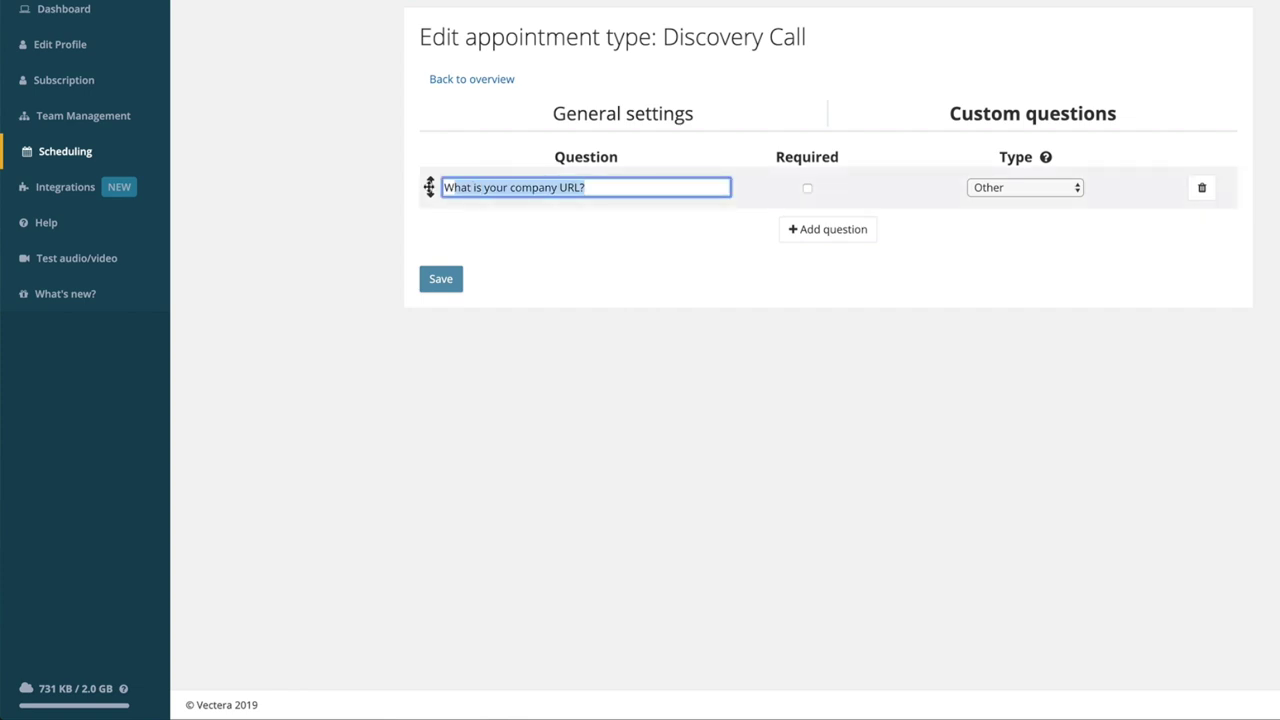
left_click(1019, 190)
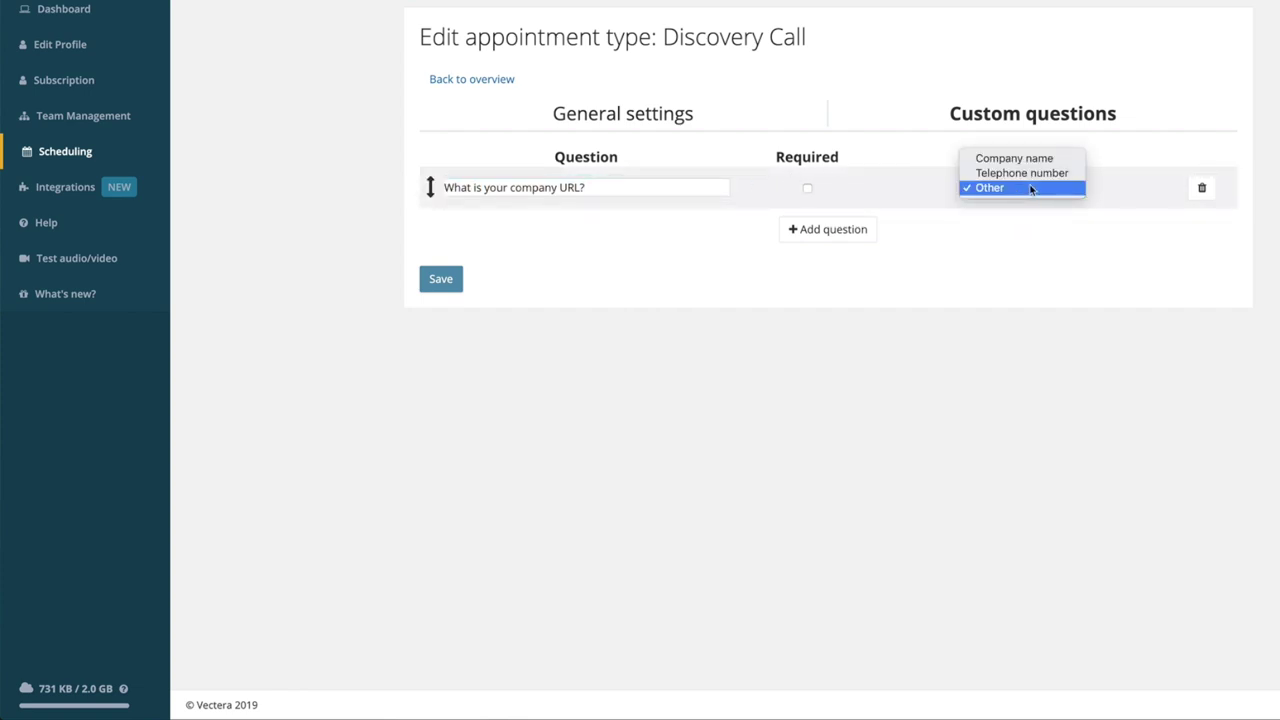
left_click(1032, 265)
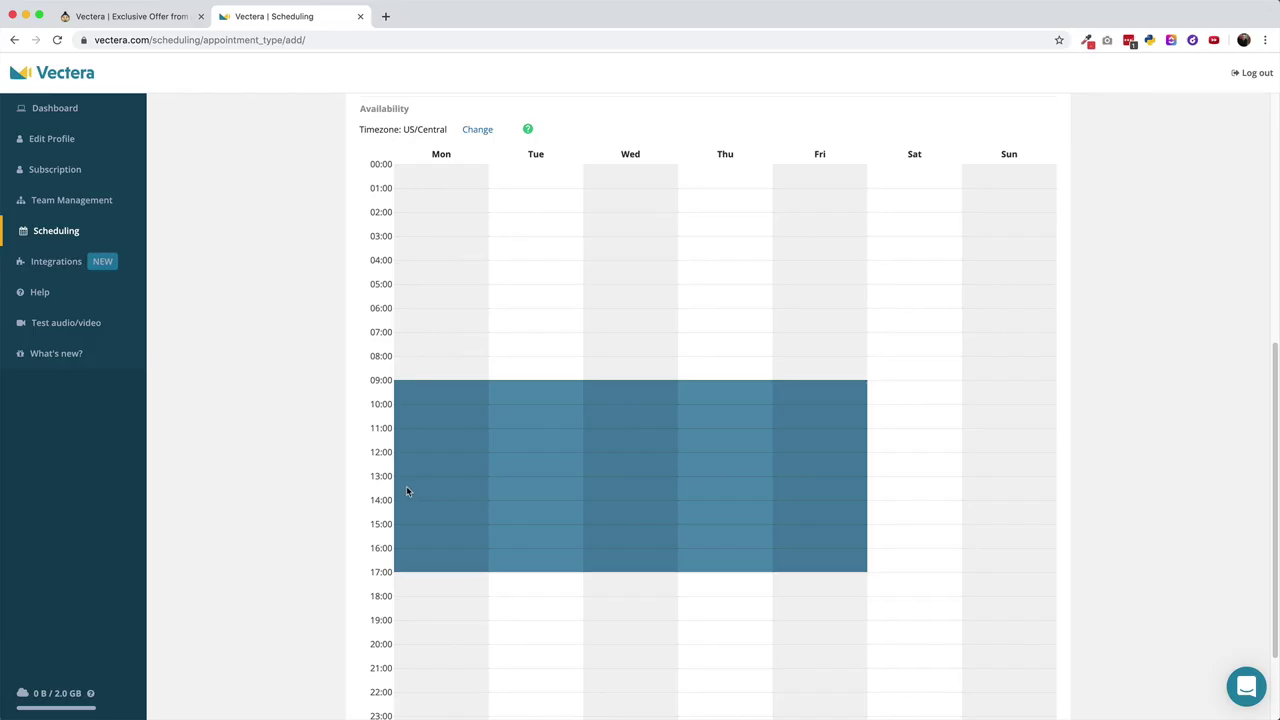
Step: Redraw Monday and Tuesday availability from 13:00 into the evening and delete Wednesday–Friday blocks
left_click(416, 391)
left_click_drag(410, 456, 419, 620)
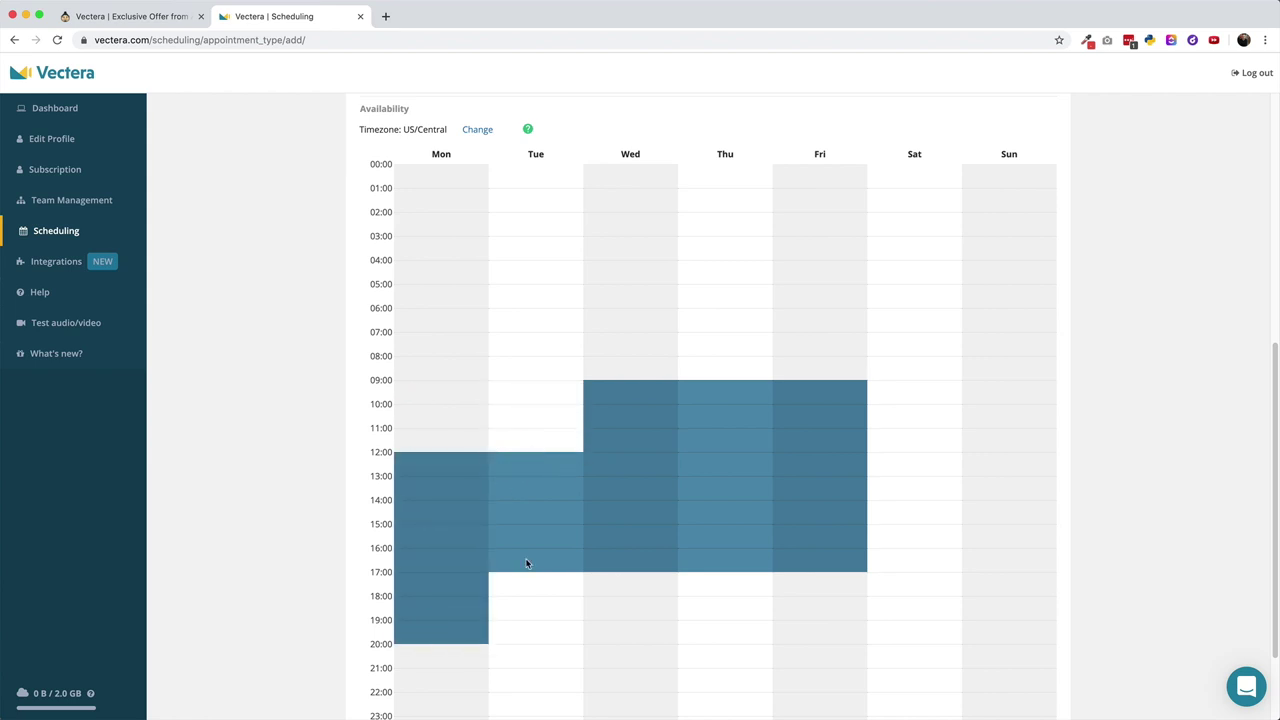
left_click_drag(527, 590, 526, 674)
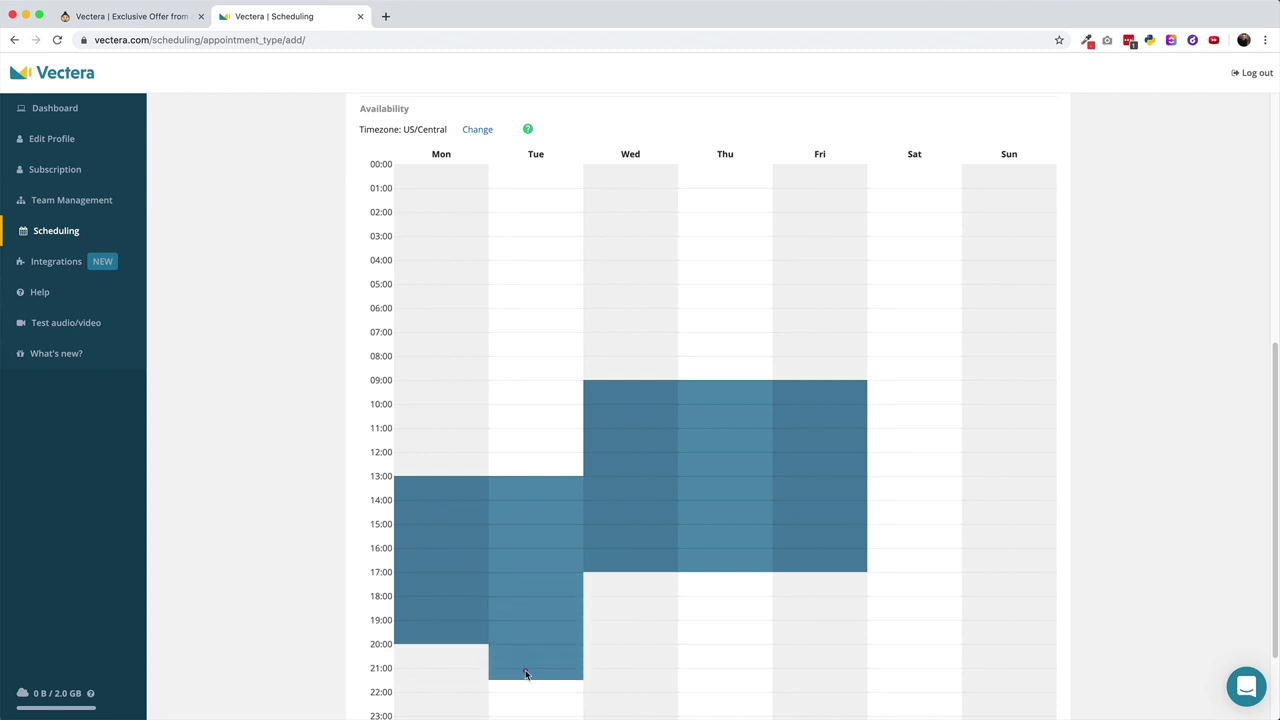
left_click(613, 393)
left_click(700, 540)
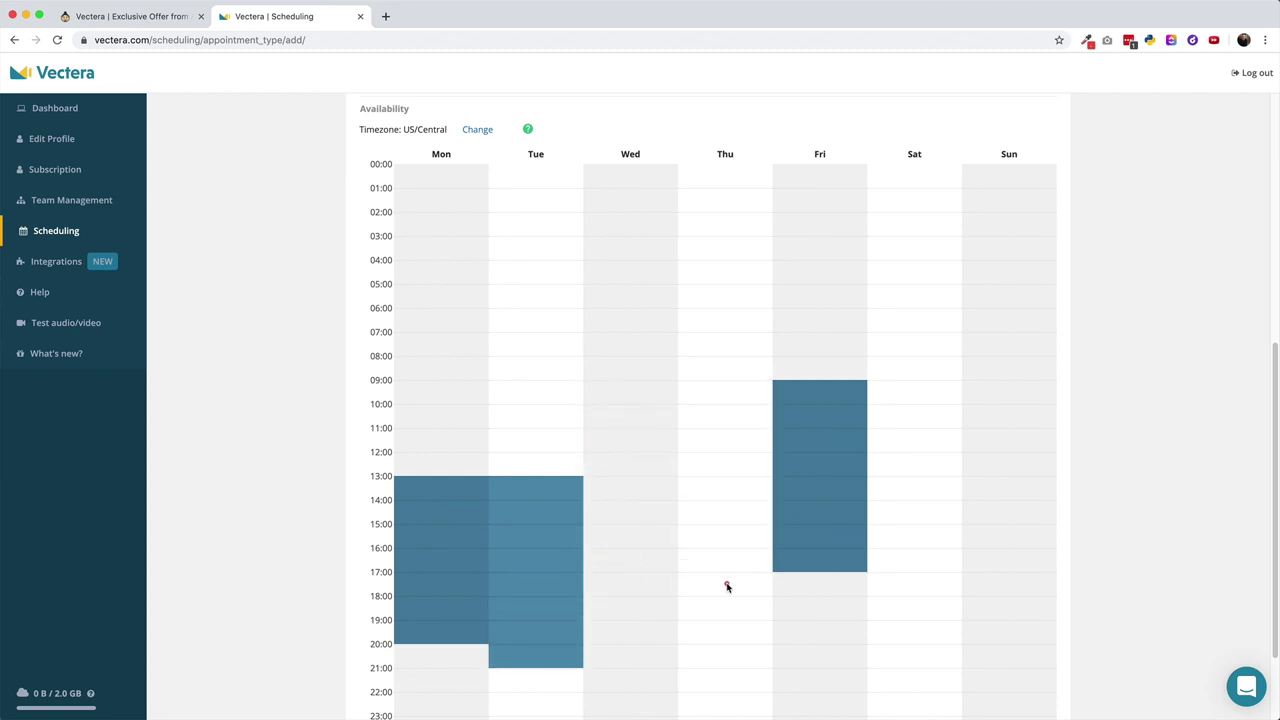
left_click(830, 560)
scroll(627, 354, "down", 3)
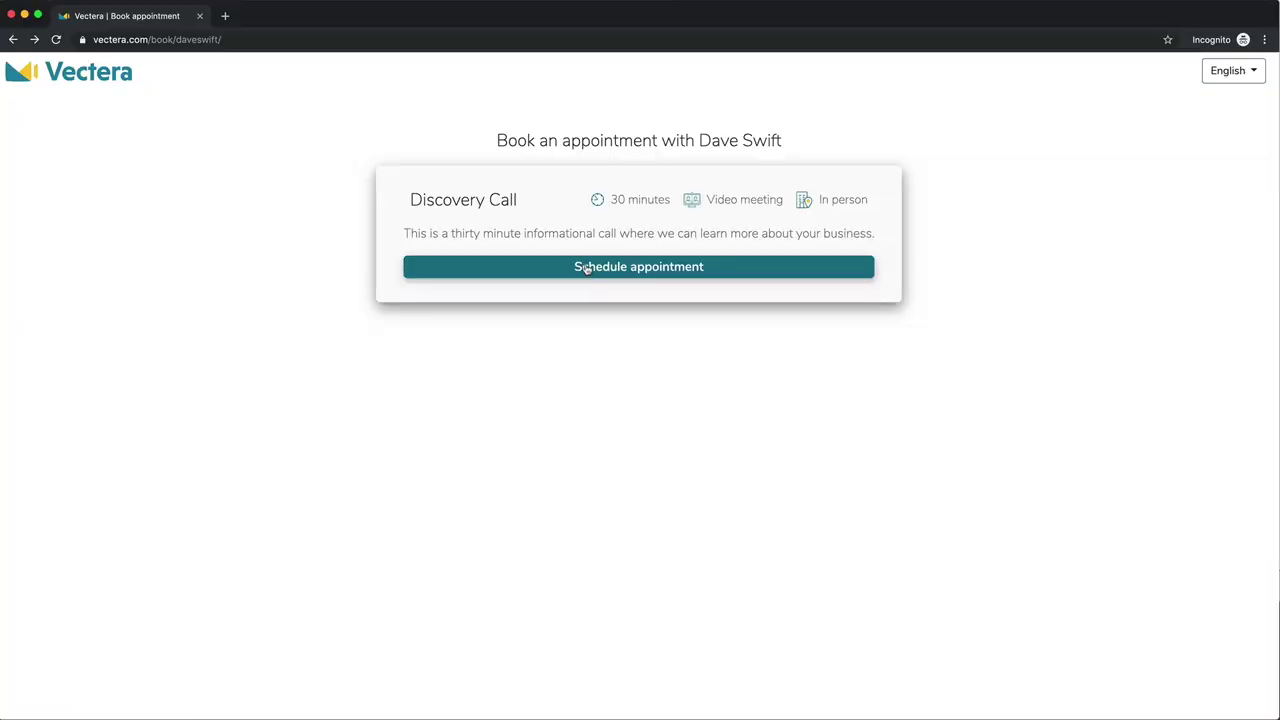
Step: Begin booking as a client and pick the Monday 23 September 17:30–18:00 video slot
left_click(587, 268)
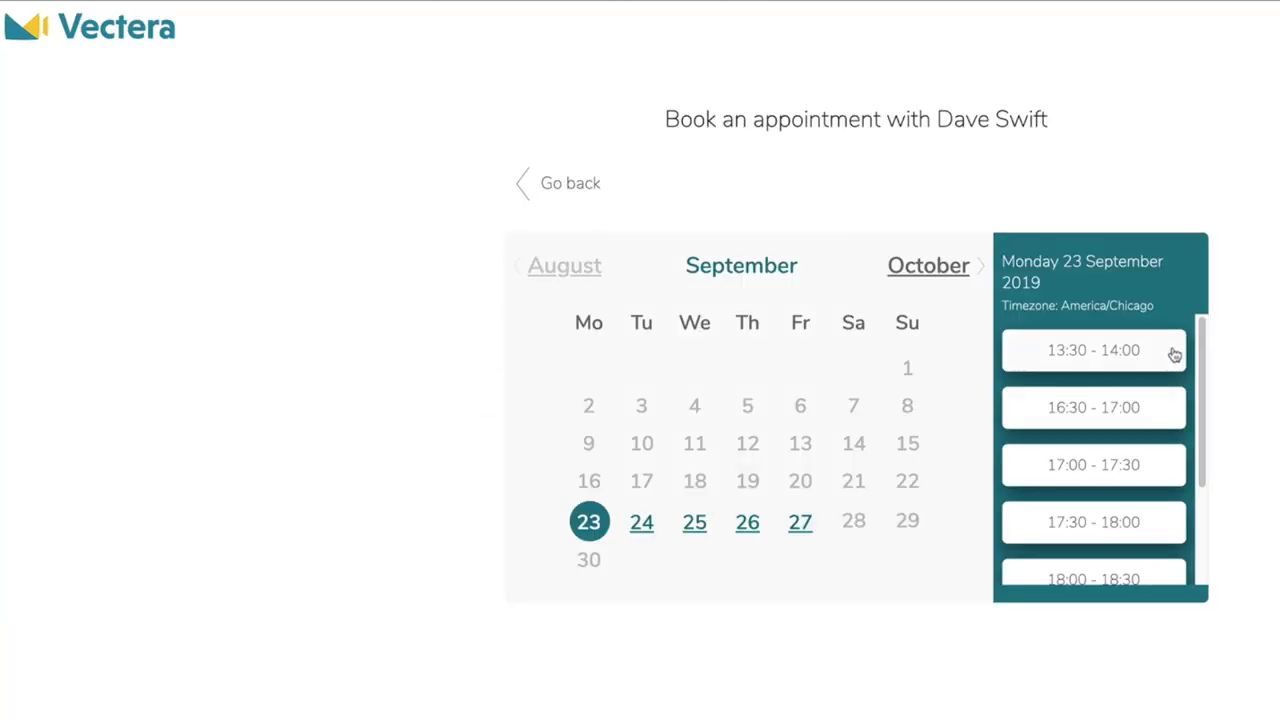
scroll(1175, 355, "down", 3)
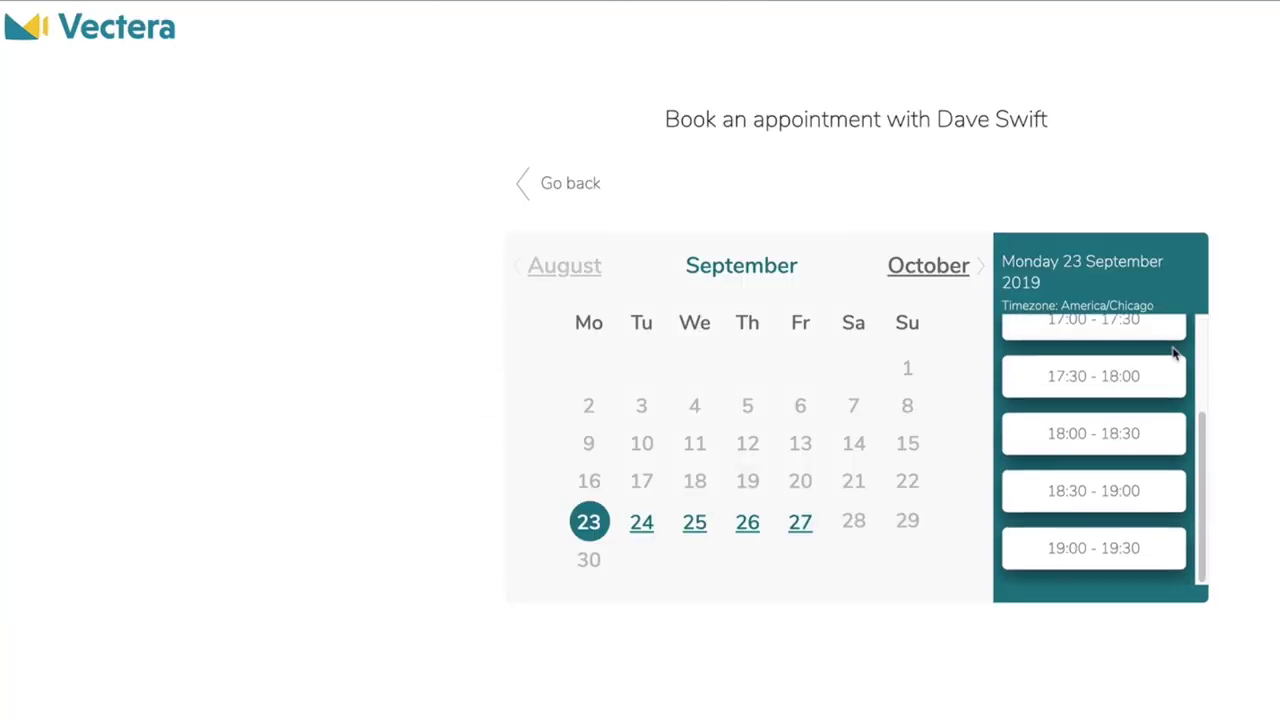
scroll(1170, 422, "up", 3)
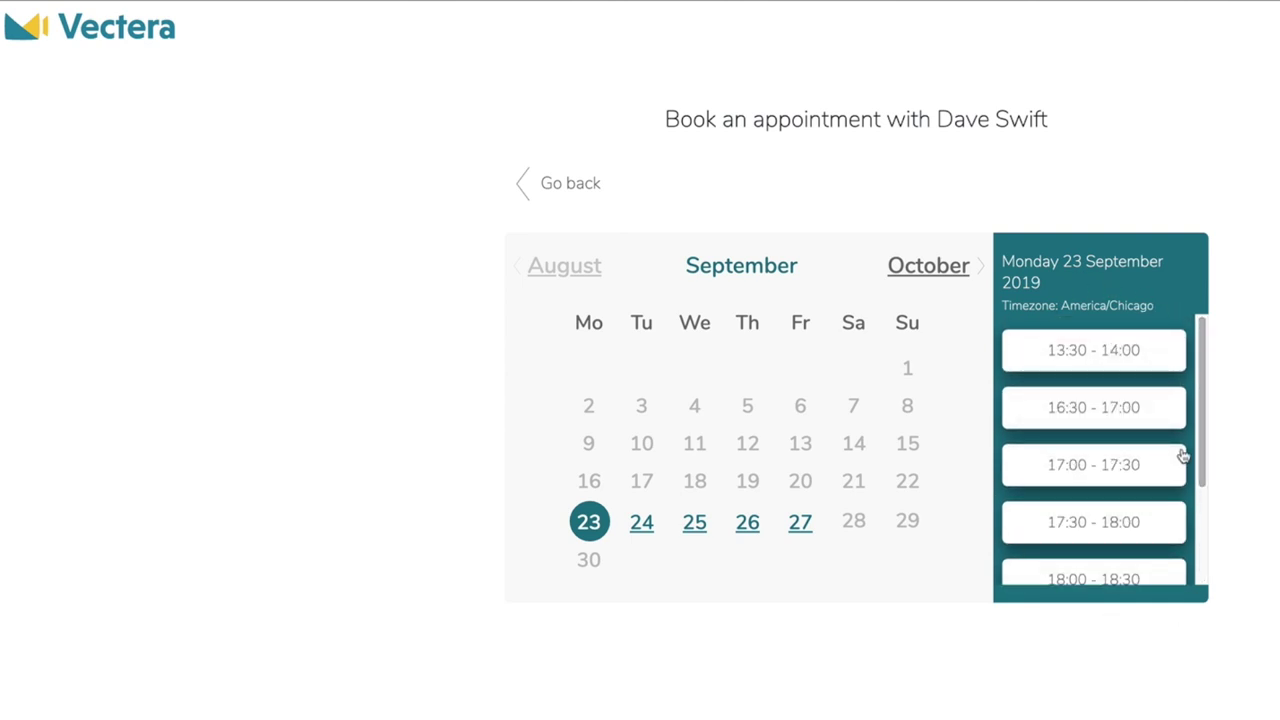
left_click_drag(1199, 422, 1202, 446)
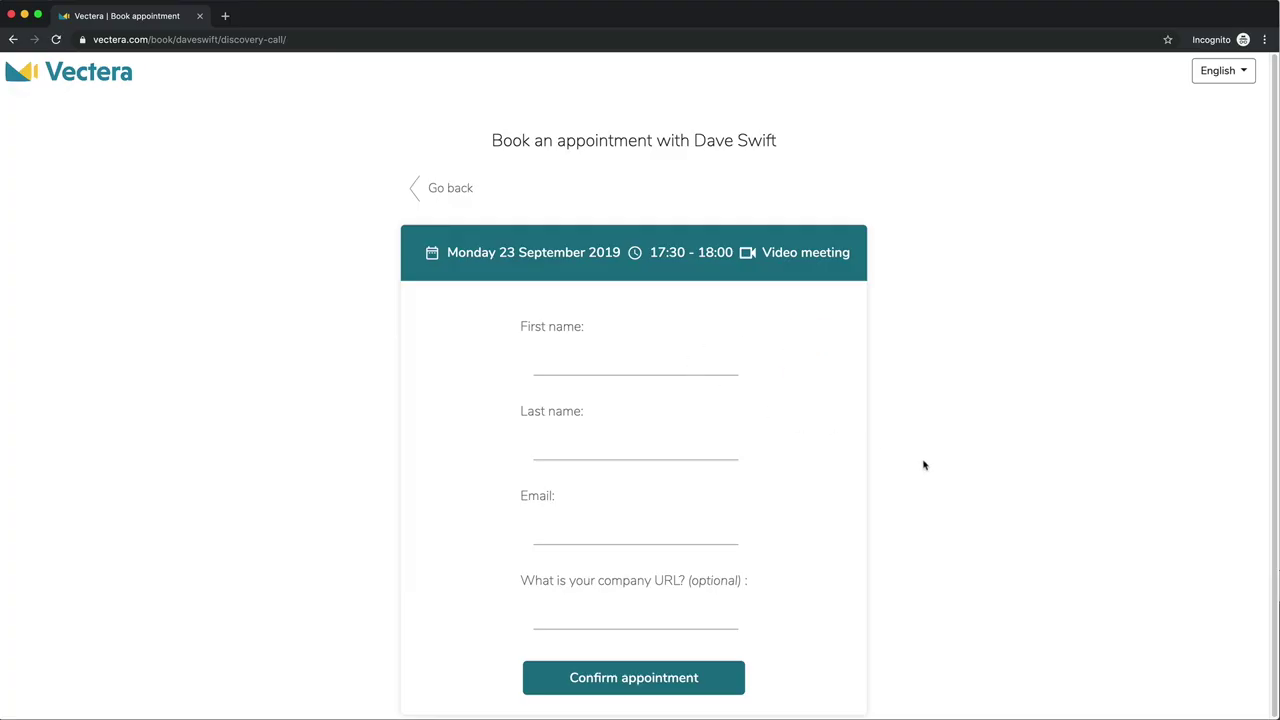
scroll(924, 465, "down", 1)
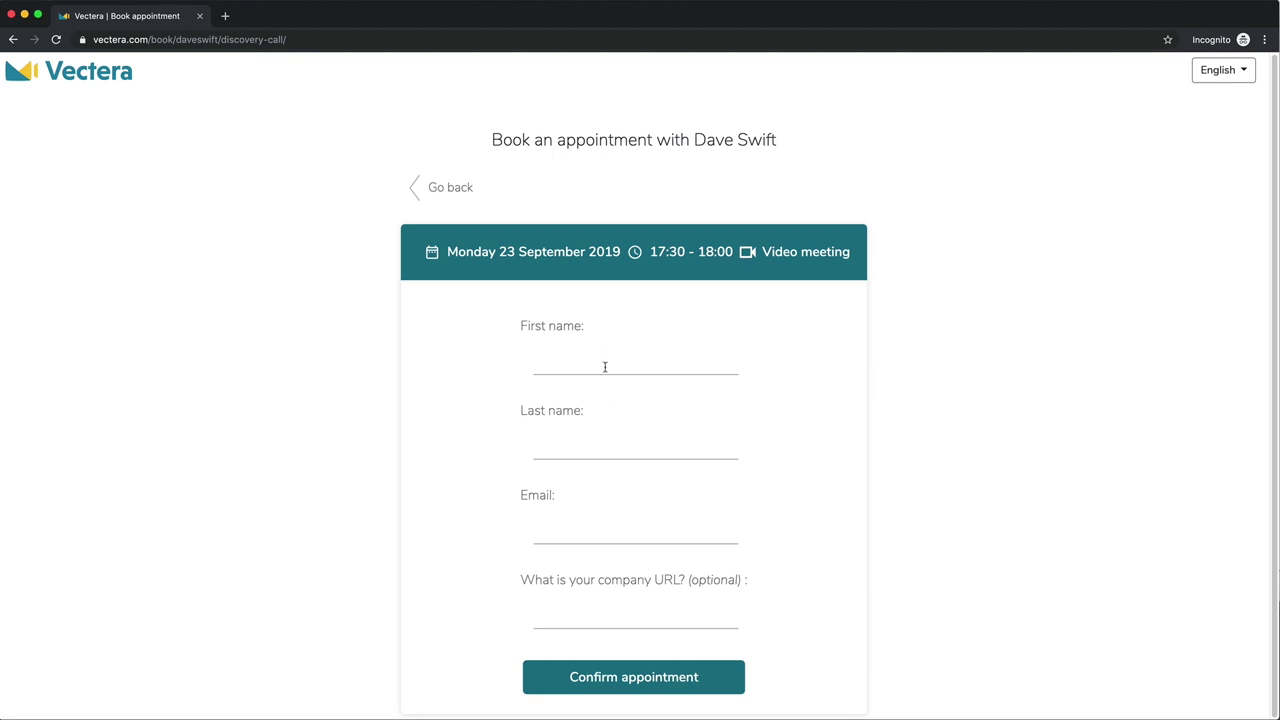
Step: Fill in the client's contact details and move on to the company URL field
left_click(563, 357)
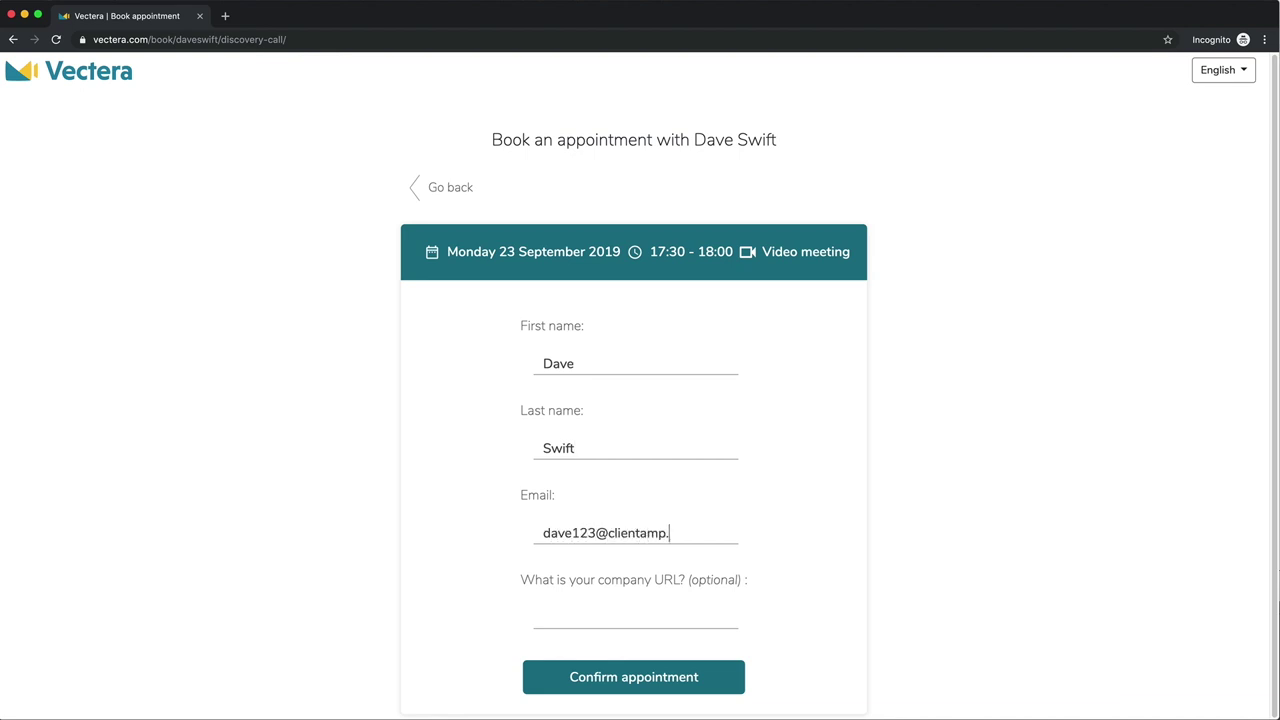
type("com")
key("Tab")
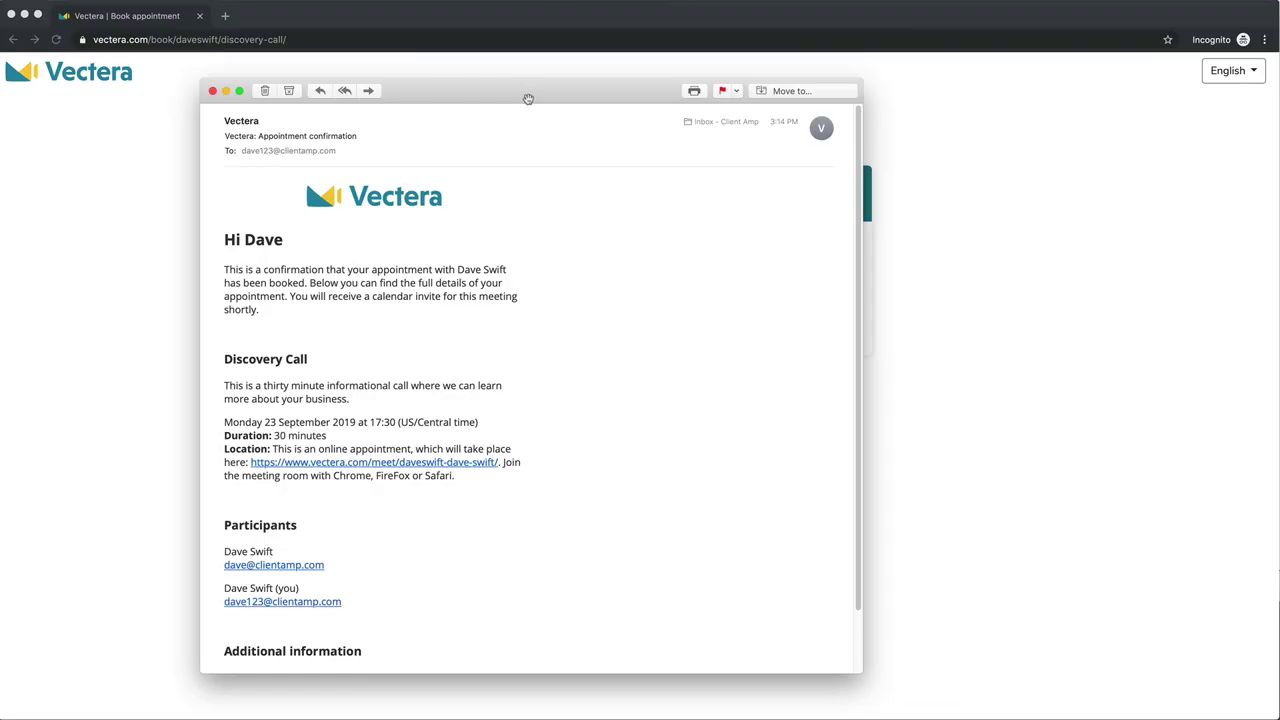
Step: Bring up the Vectera Appointment confirmation email and scroll through its 23 September details
left_click(528, 99)
scroll(502, 497, "down", 3)
scroll(502, 497, "up", 2)
scroll(502, 497, "down", 2)
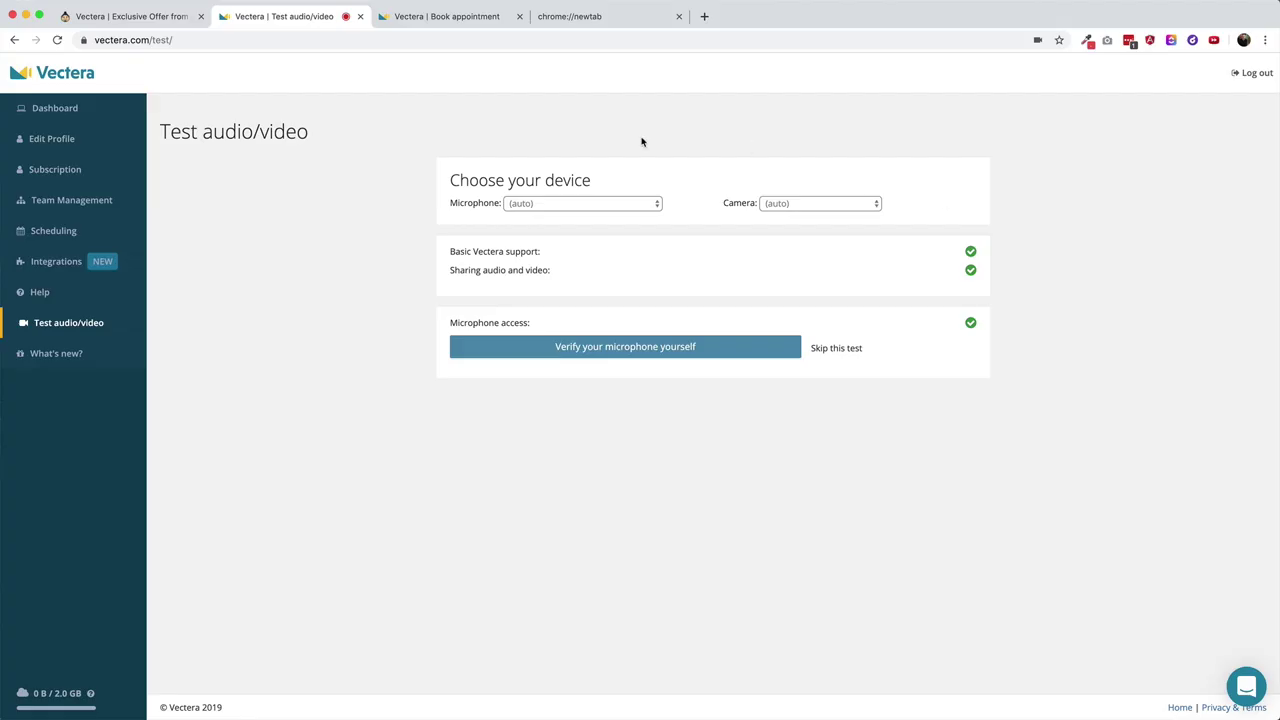
Step: Select the Scarlett 2i2 USB microphone and the Logitech BRIO camera
left_click(551, 204)
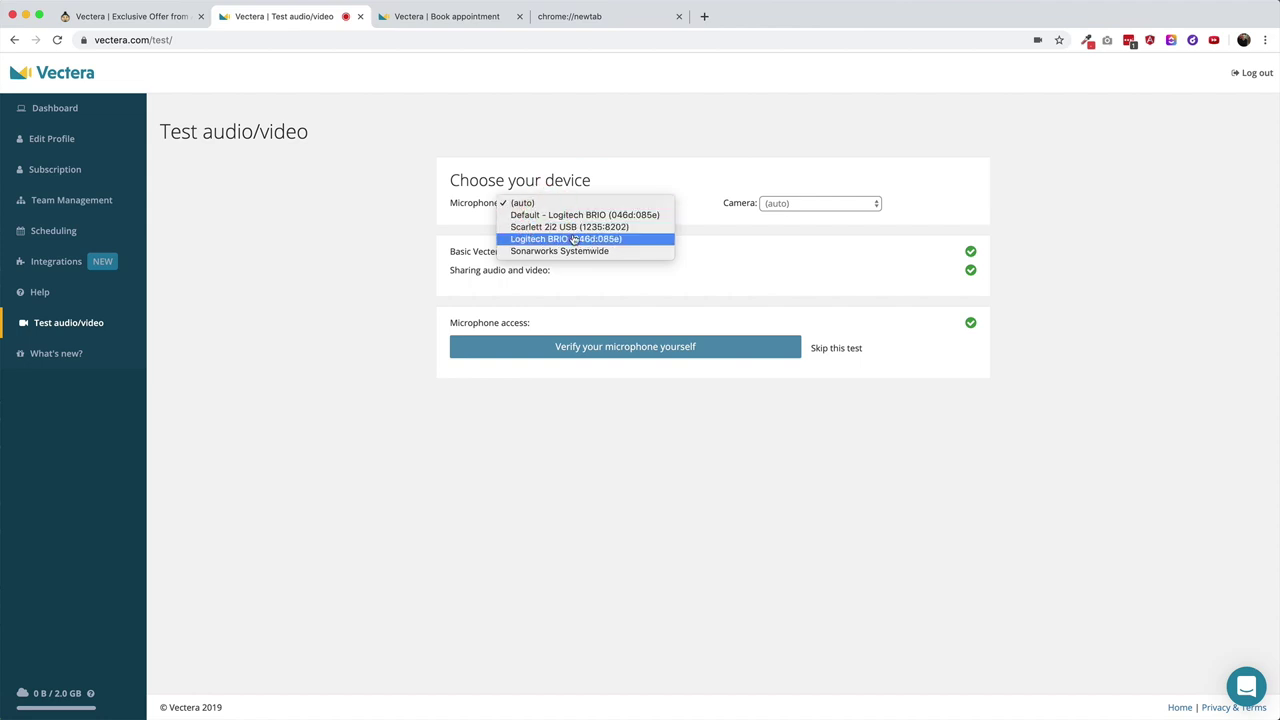
left_click(574, 240)
left_click(563, 201)
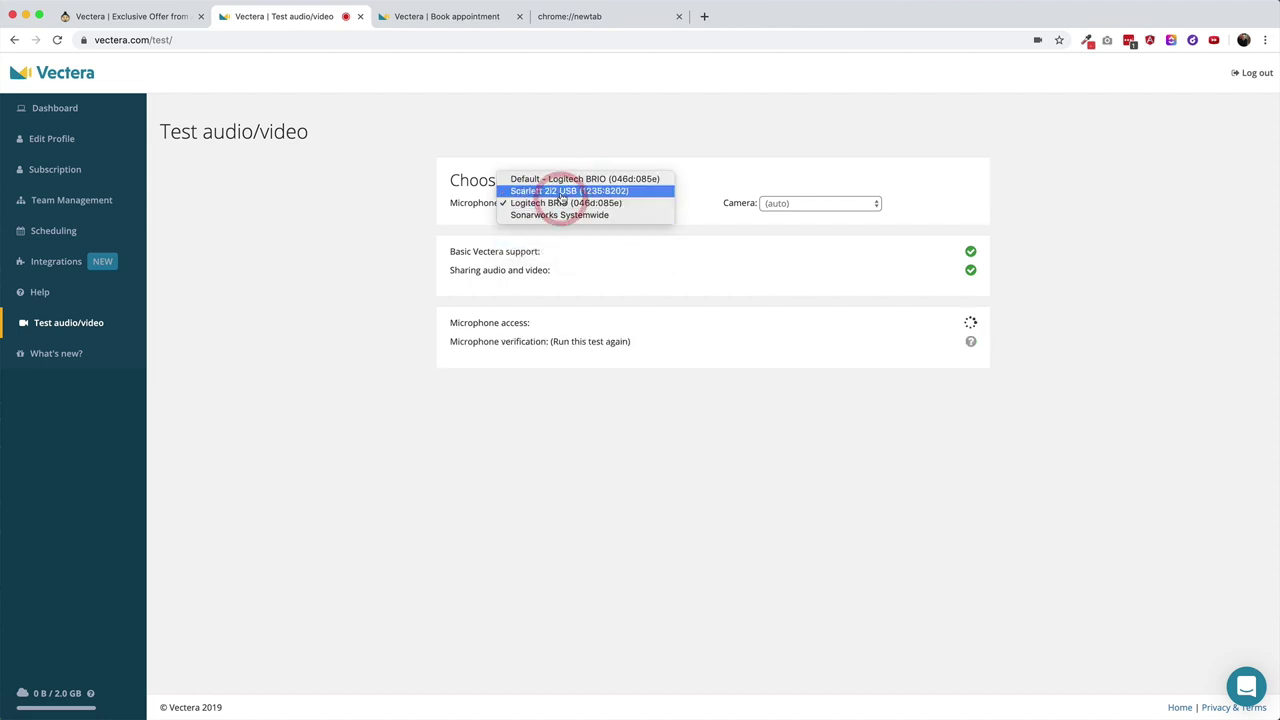
left_click(560, 191)
left_click(826, 204)
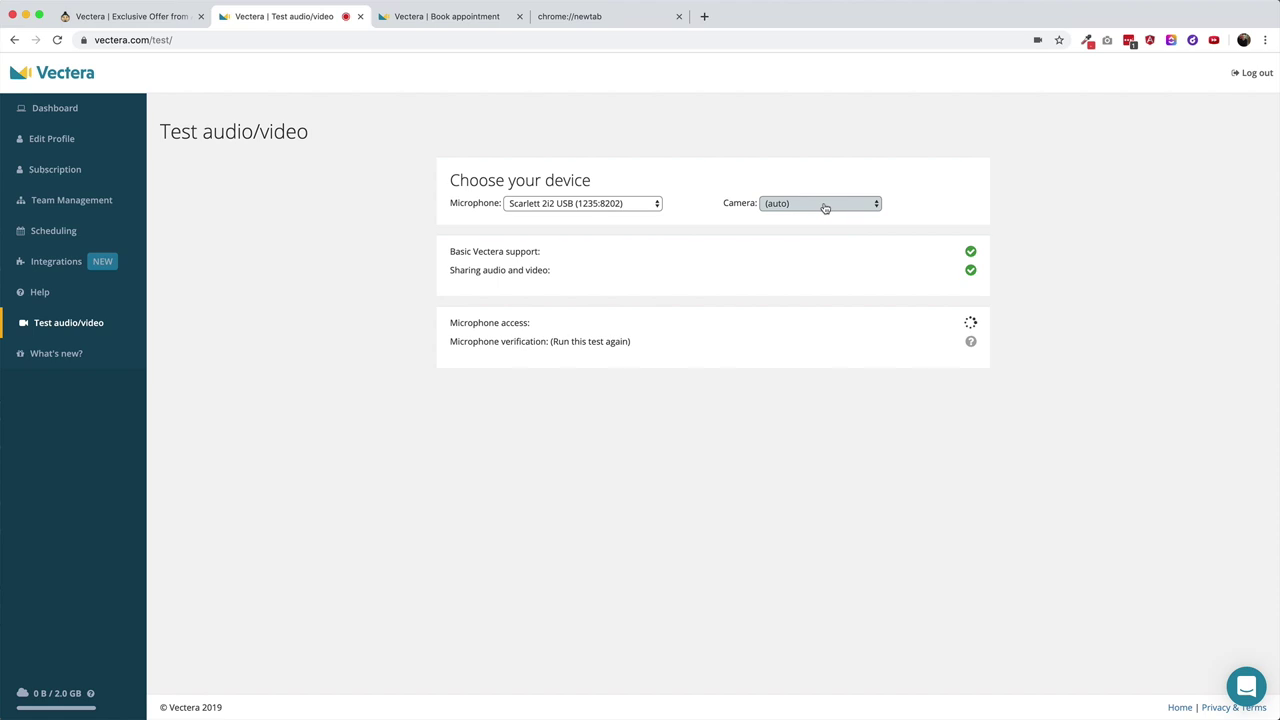
left_click(835, 215)
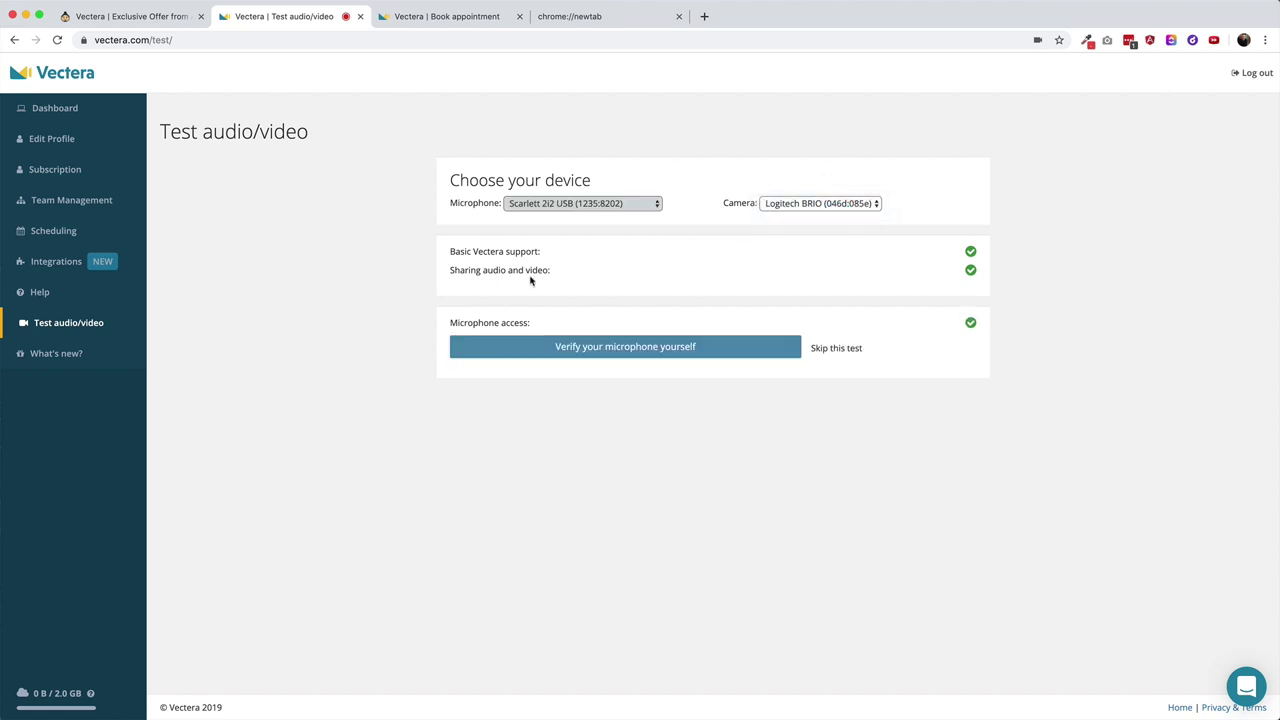
Step: Verify the microphone and camera, confirming the camera image with Yes
left_click(623, 353)
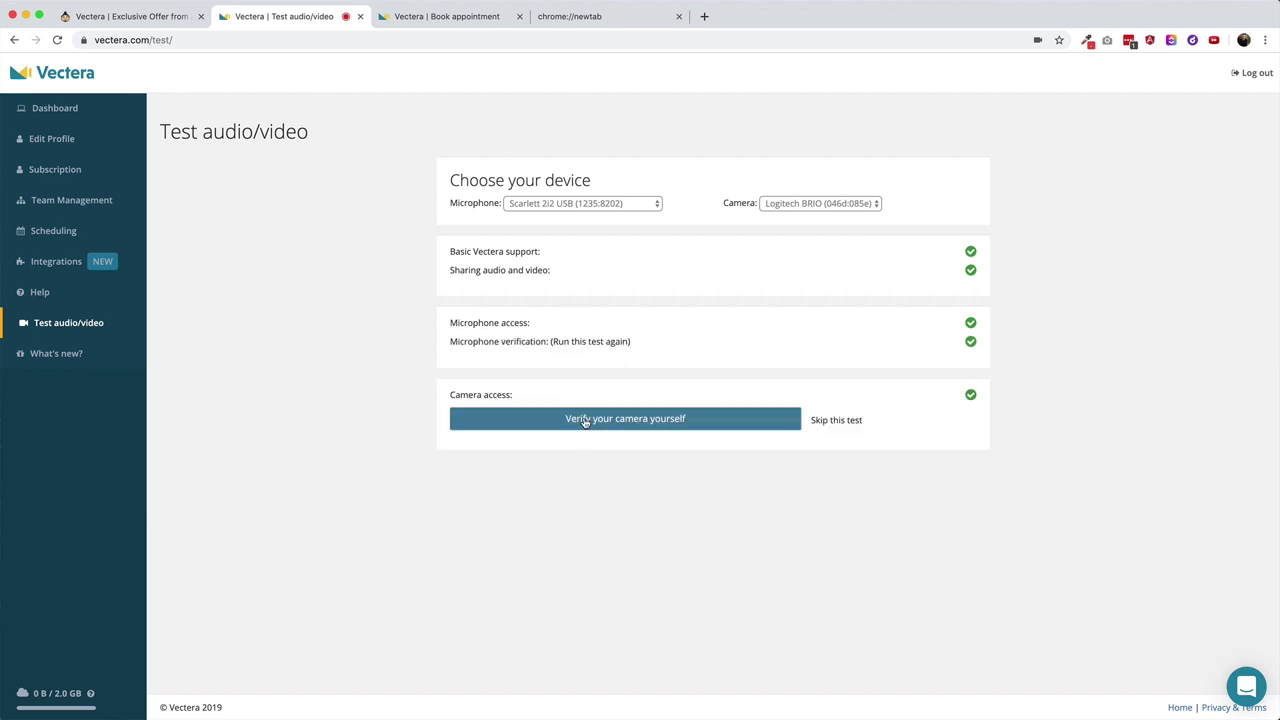
left_click(586, 421)
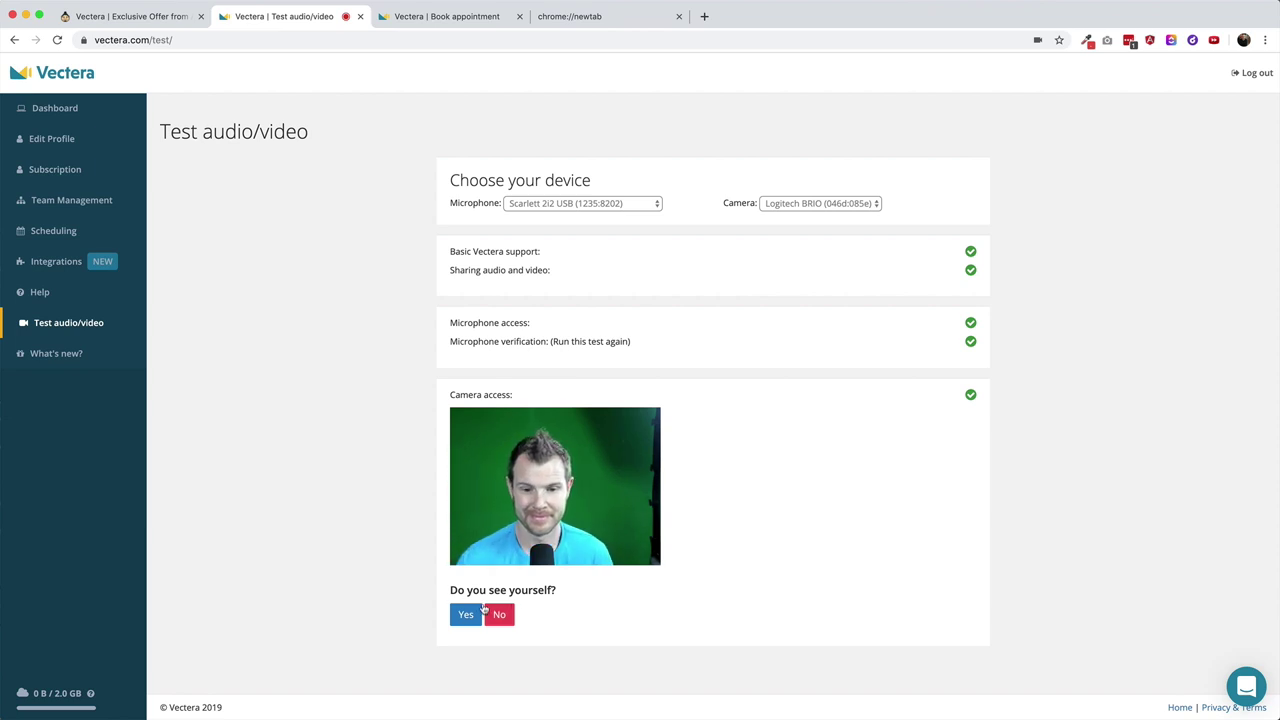
left_click(466, 614)
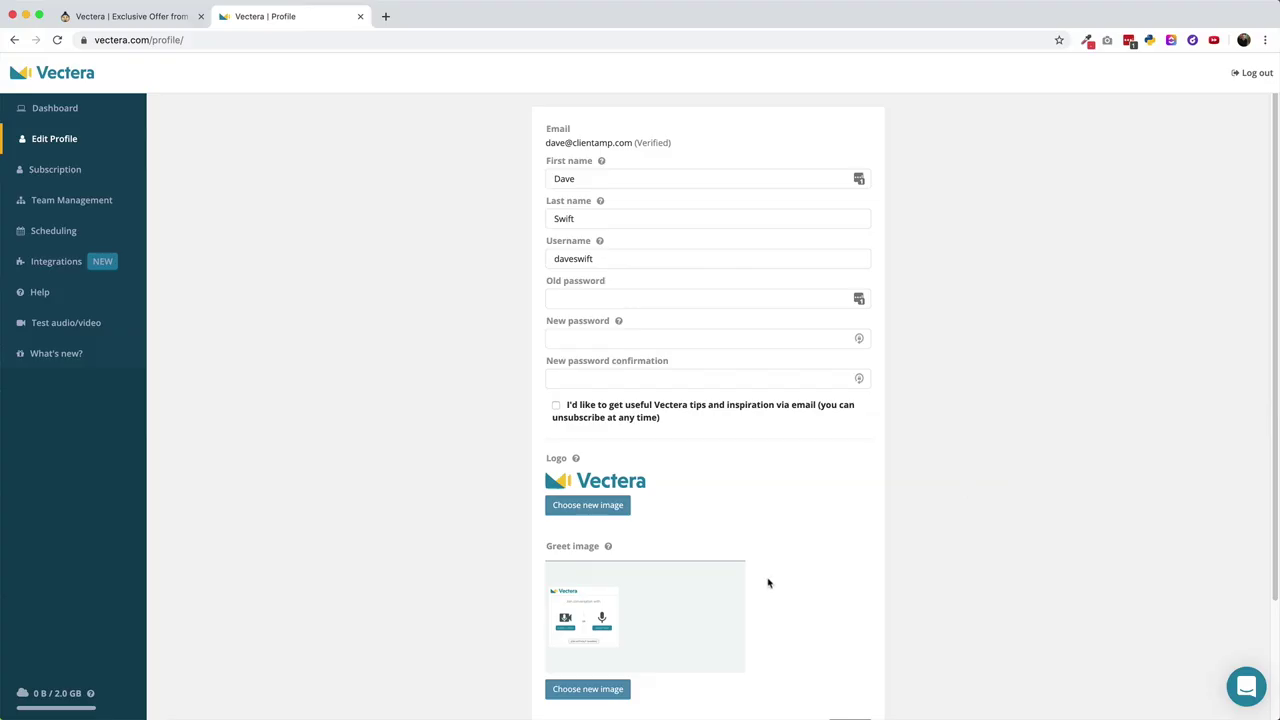
Step: Save the changes on the Edit Profile page
left_click(587, 505)
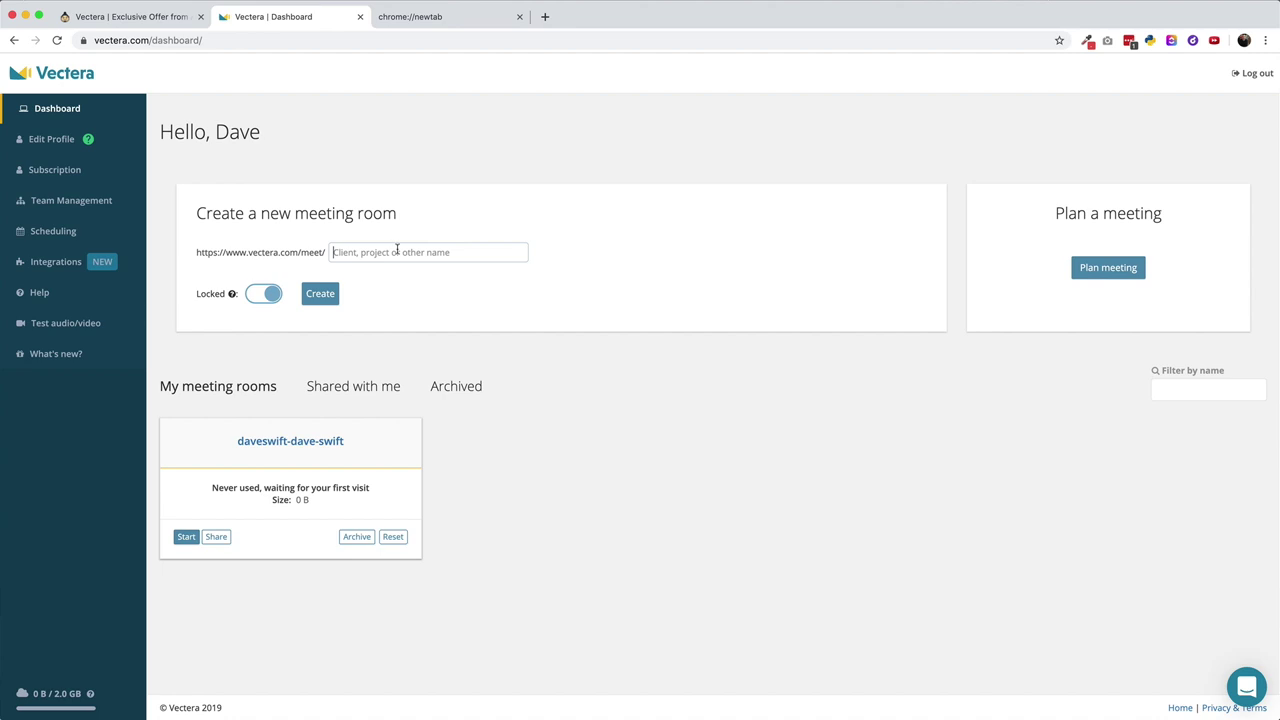
Step: Name the new meeting room 'ca-sales' and create it
left_click(397, 249)
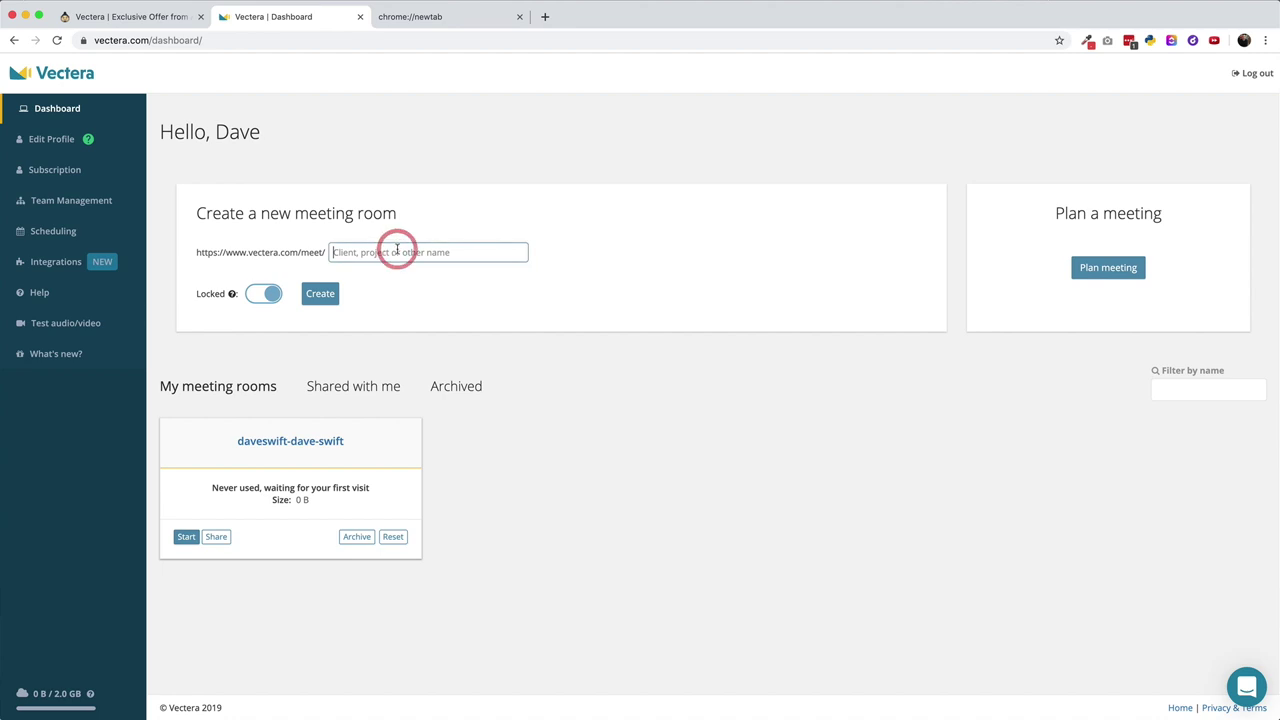
type("ca-sales")
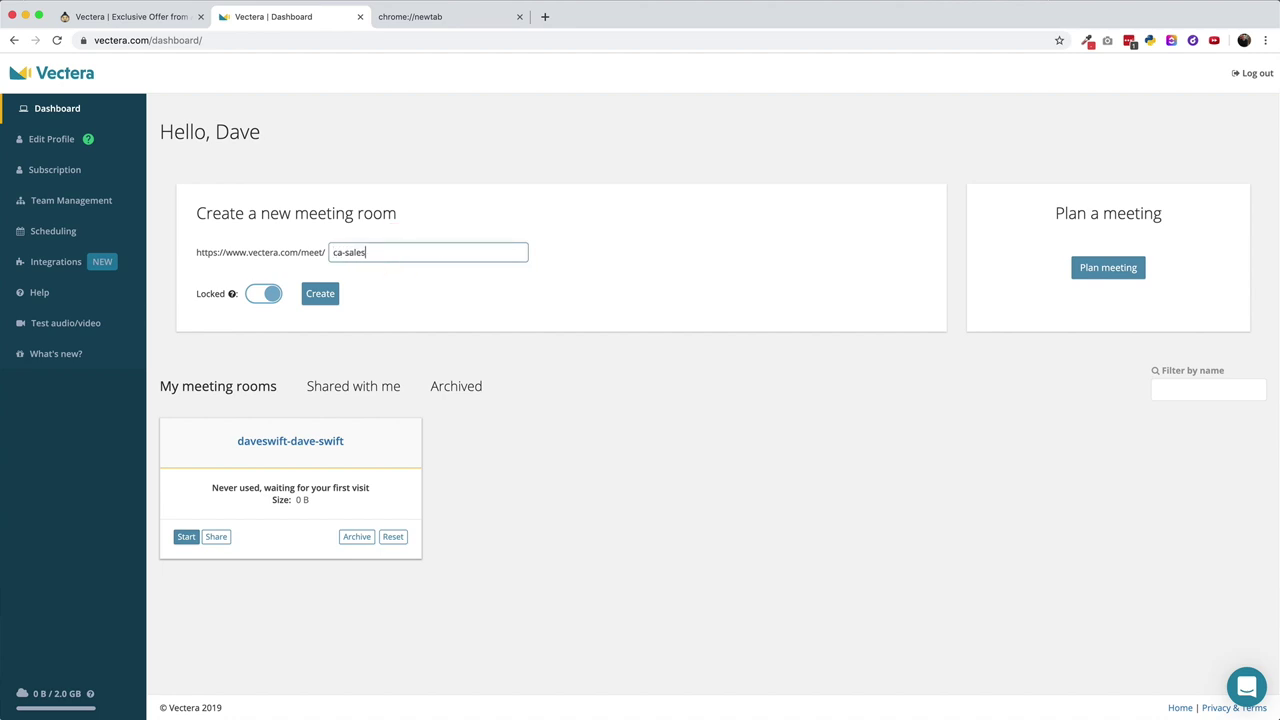
left_click(413, 340)
mouse_move(232, 295)
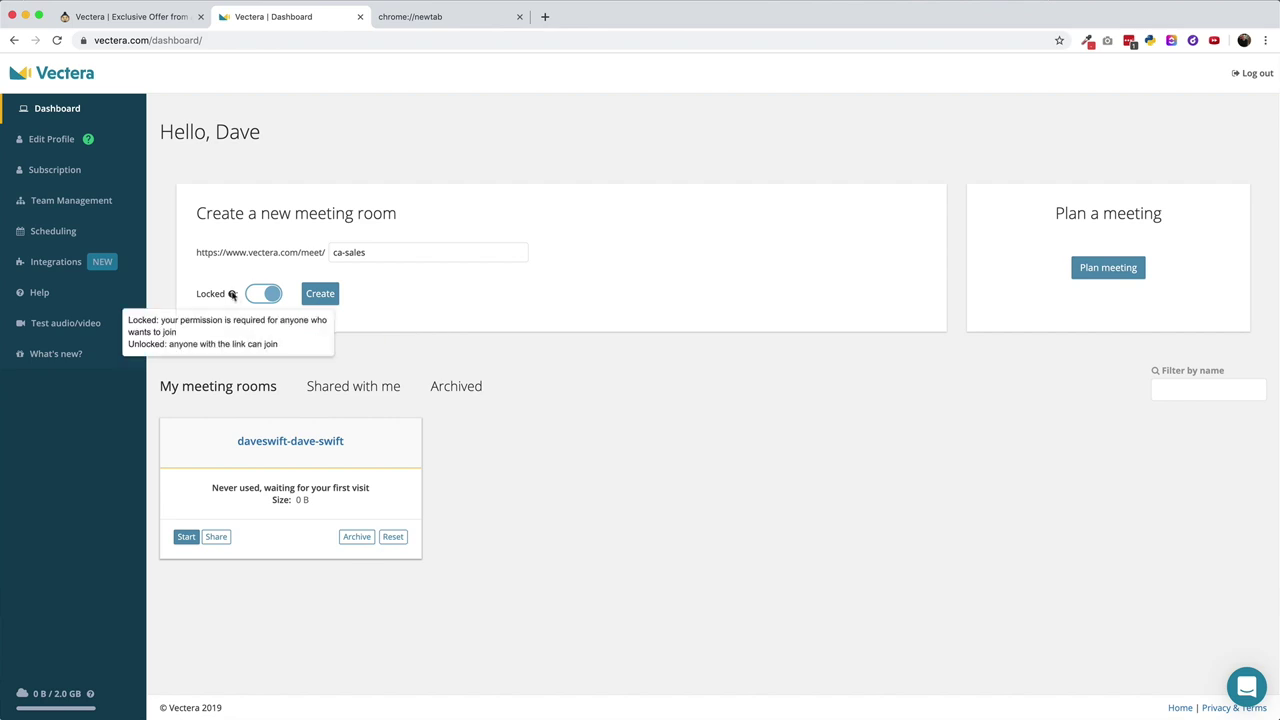
left_click(332, 300)
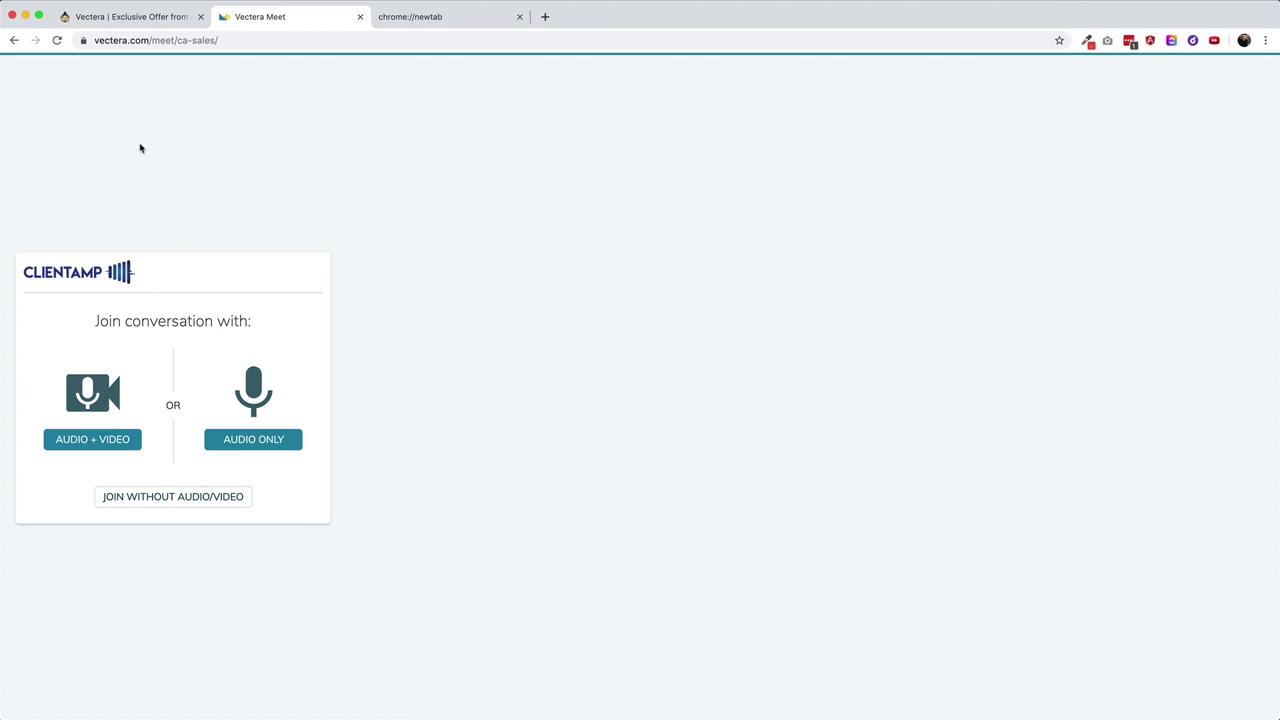
Step: Join ca-sales with Audio + Video, allow site notifications, and bring up the invite options
left_click(108, 436)
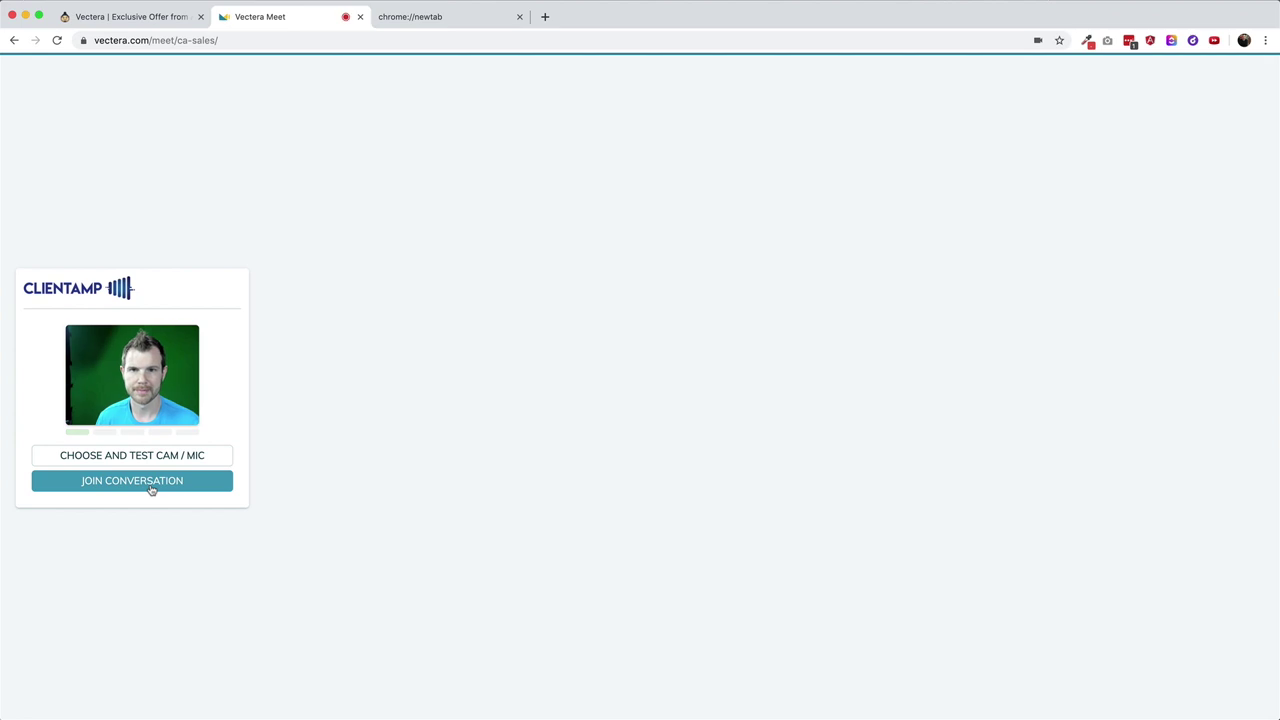
left_click(152, 490)
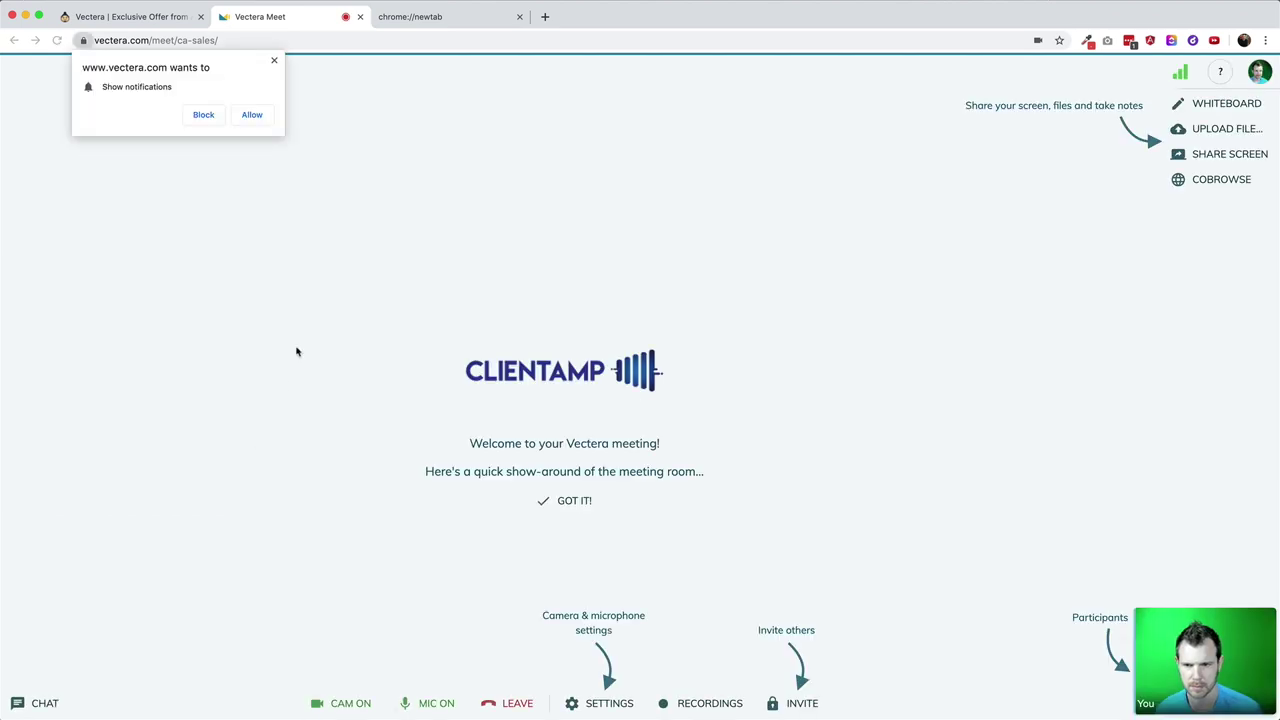
left_click(251, 117)
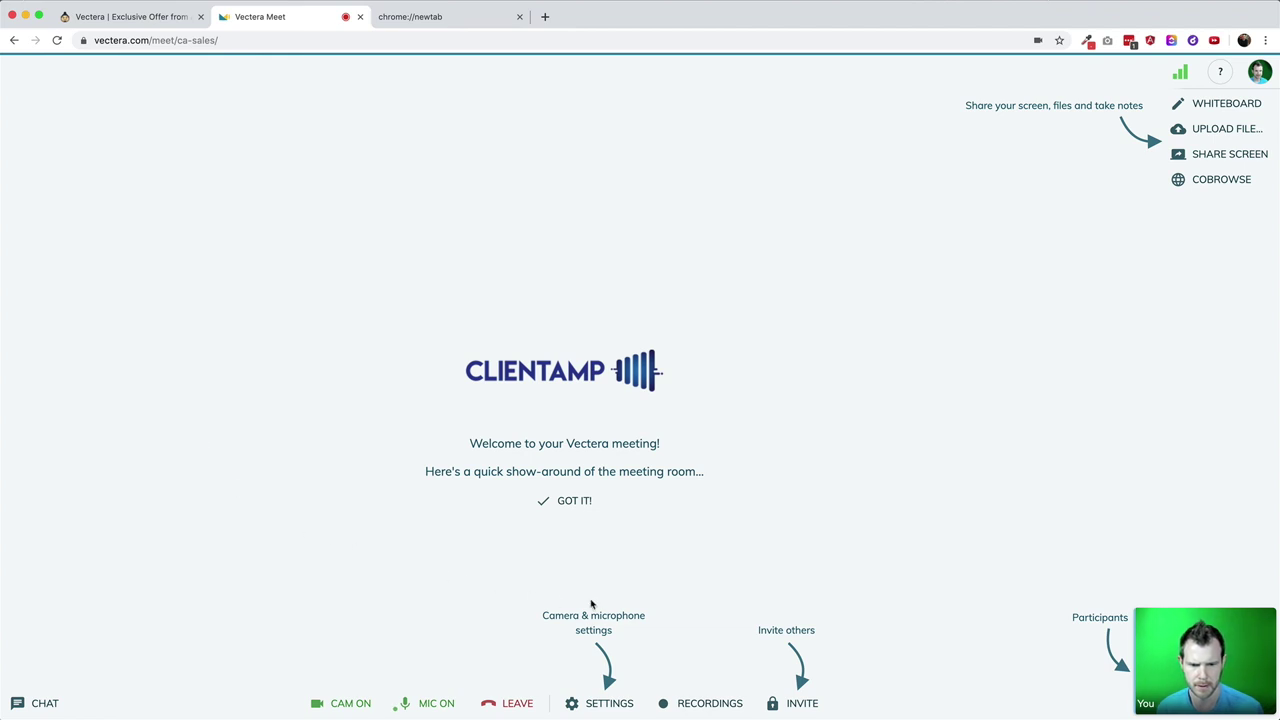
left_click(795, 704)
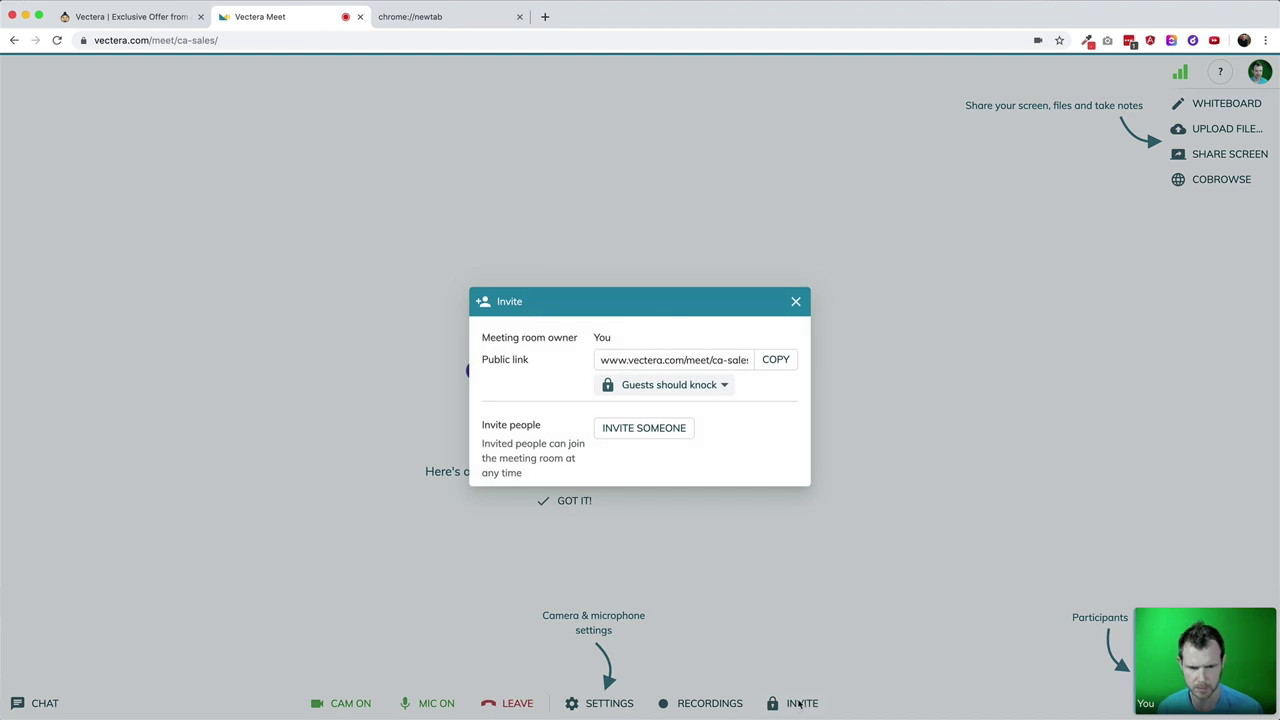
Step: Copy the room's public invite link, then turn on Private notes in the room settings
left_click(778, 360)
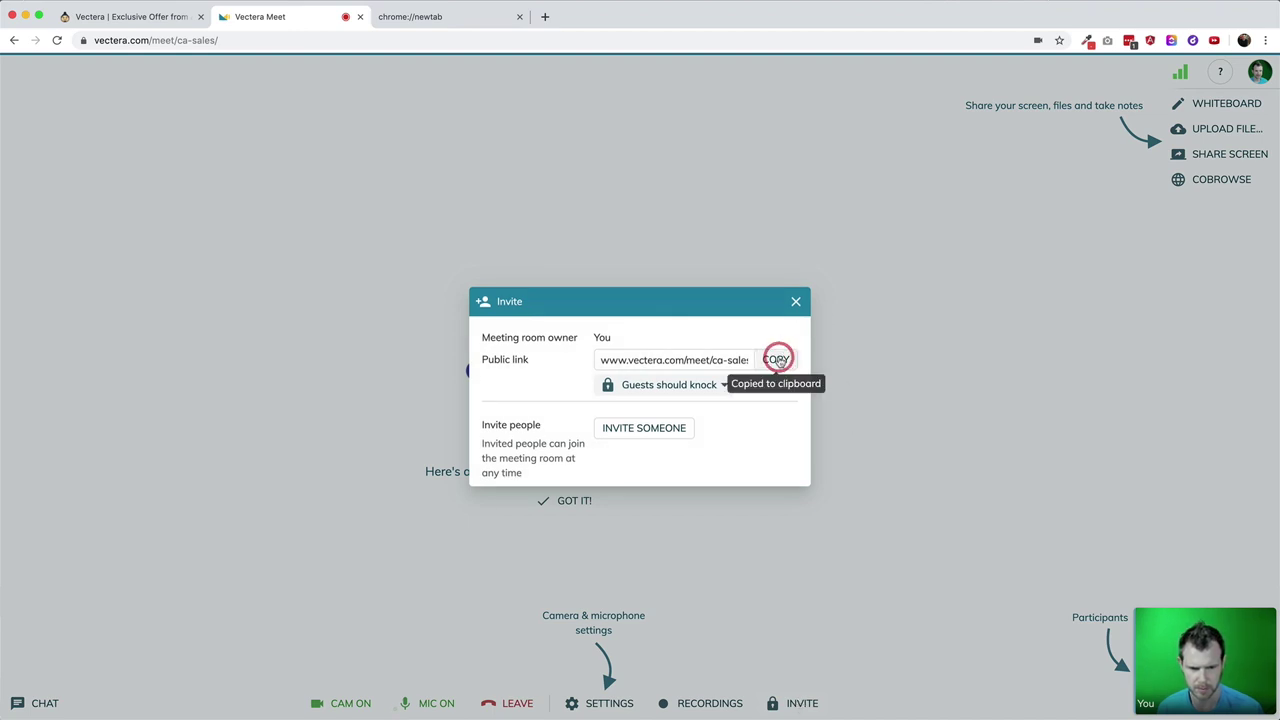
key("Escape")
left_click(592, 706)
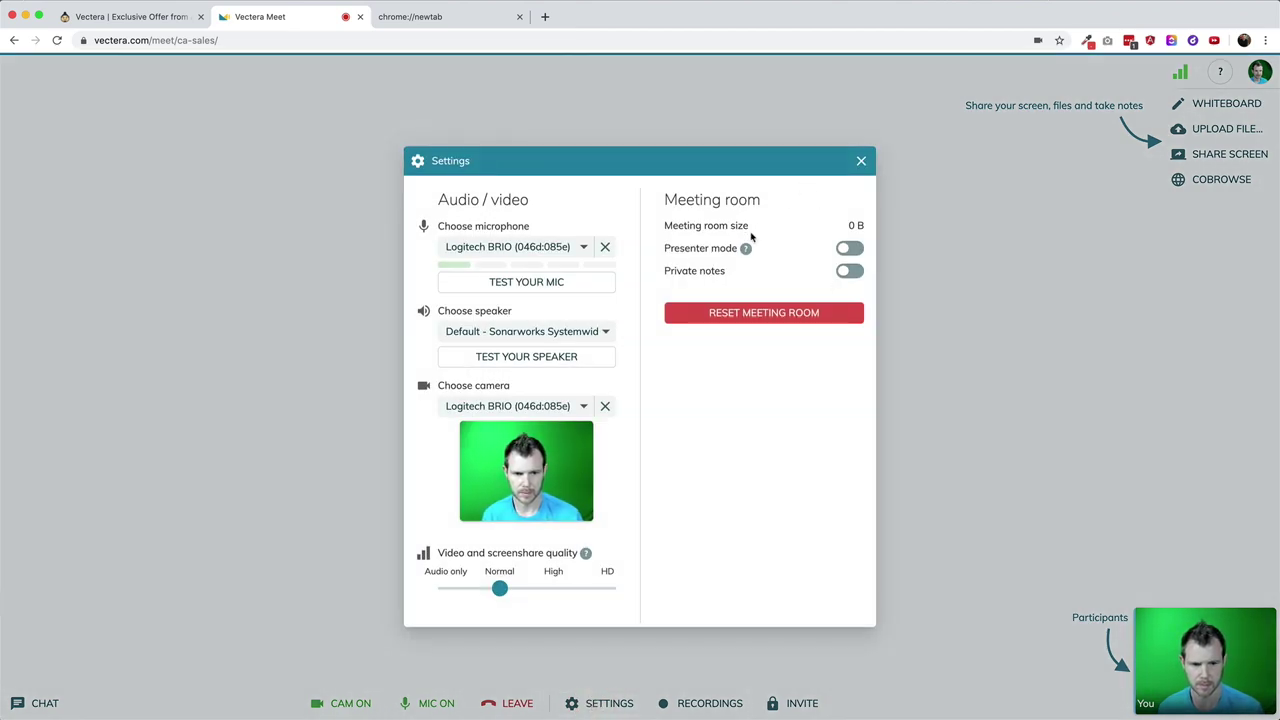
mouse_move(745, 250)
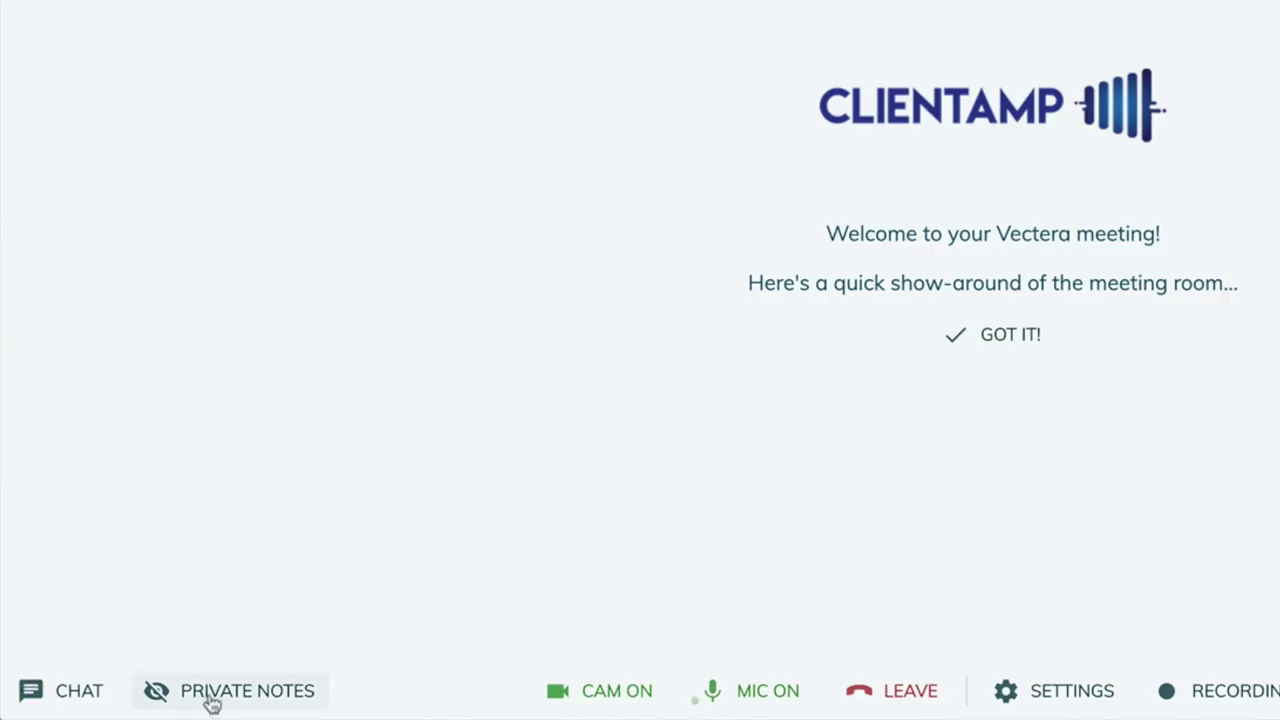
Step: Open and close the Private Notes panel, then open and close the meeting chat
left_click(212, 704)
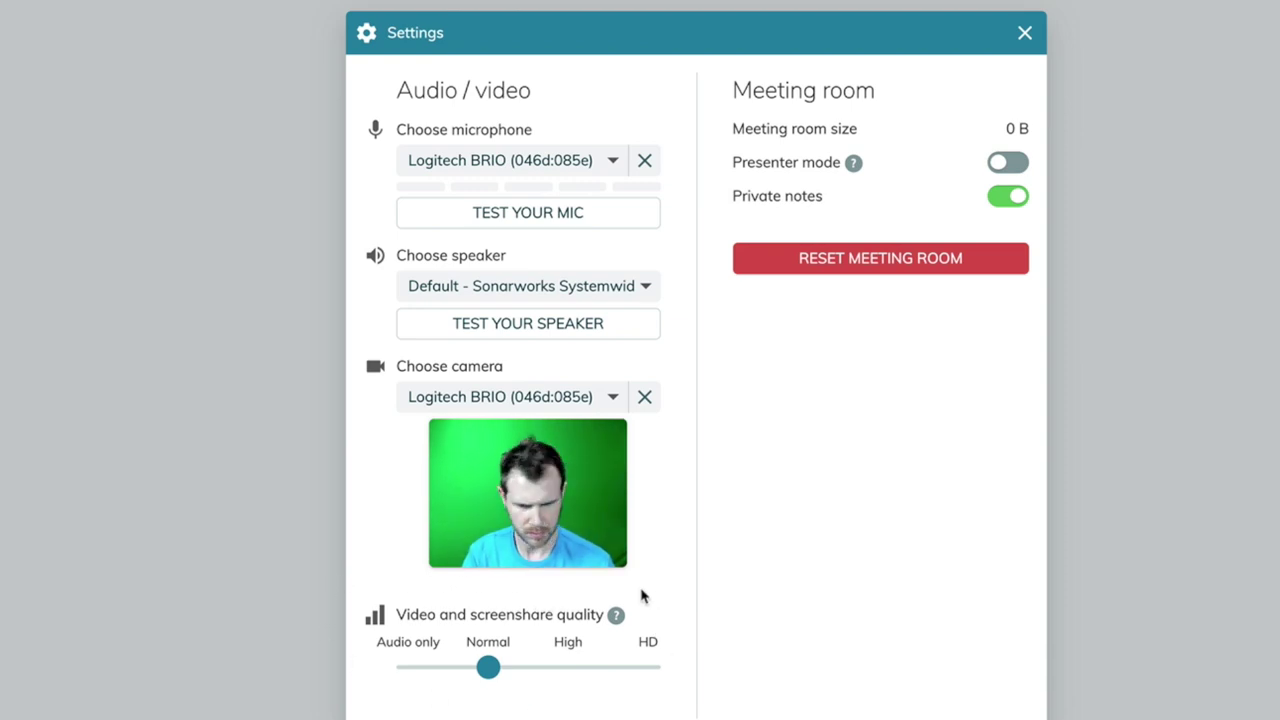
mouse_move(618, 616)
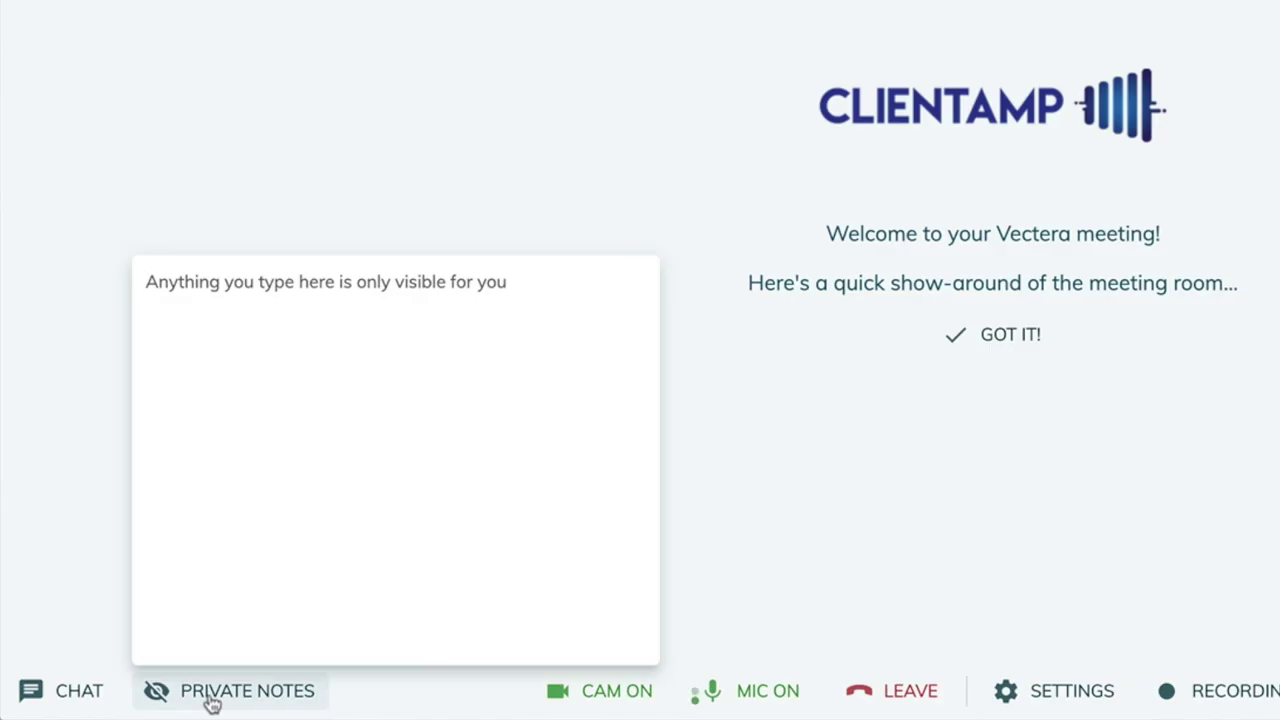
left_click(210, 698)
left_click(55, 698)
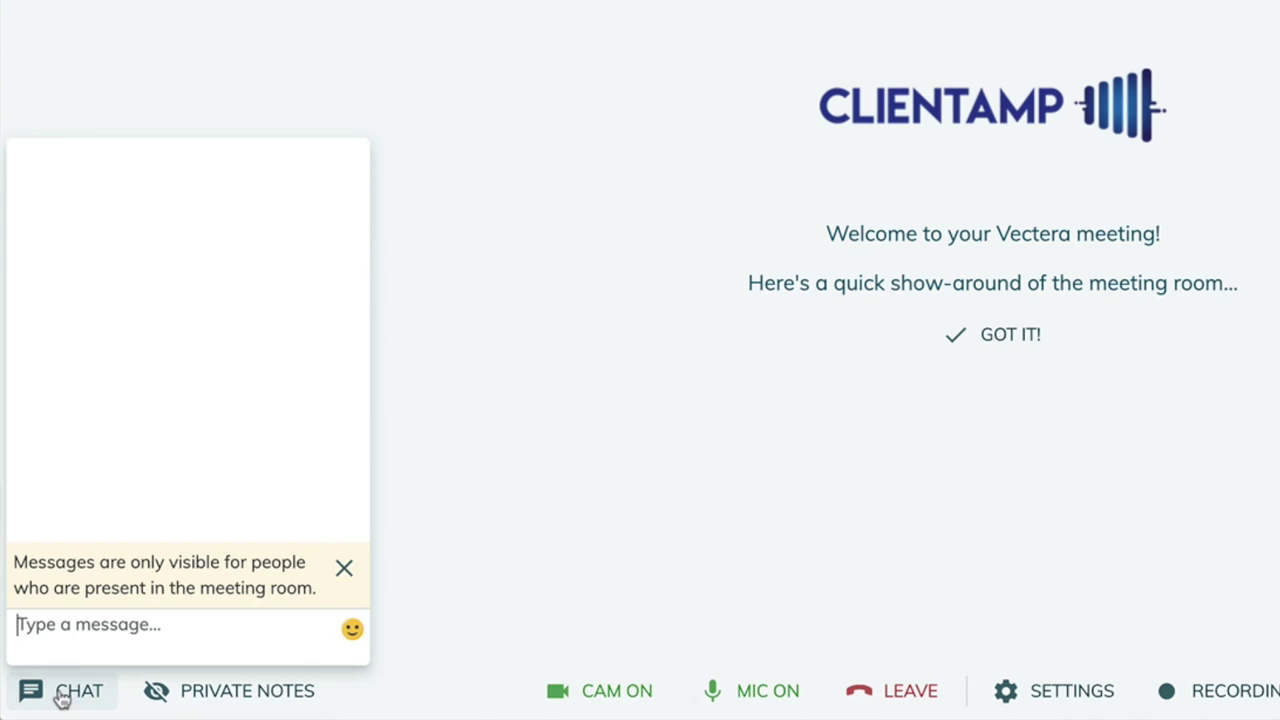
left_click(60, 697)
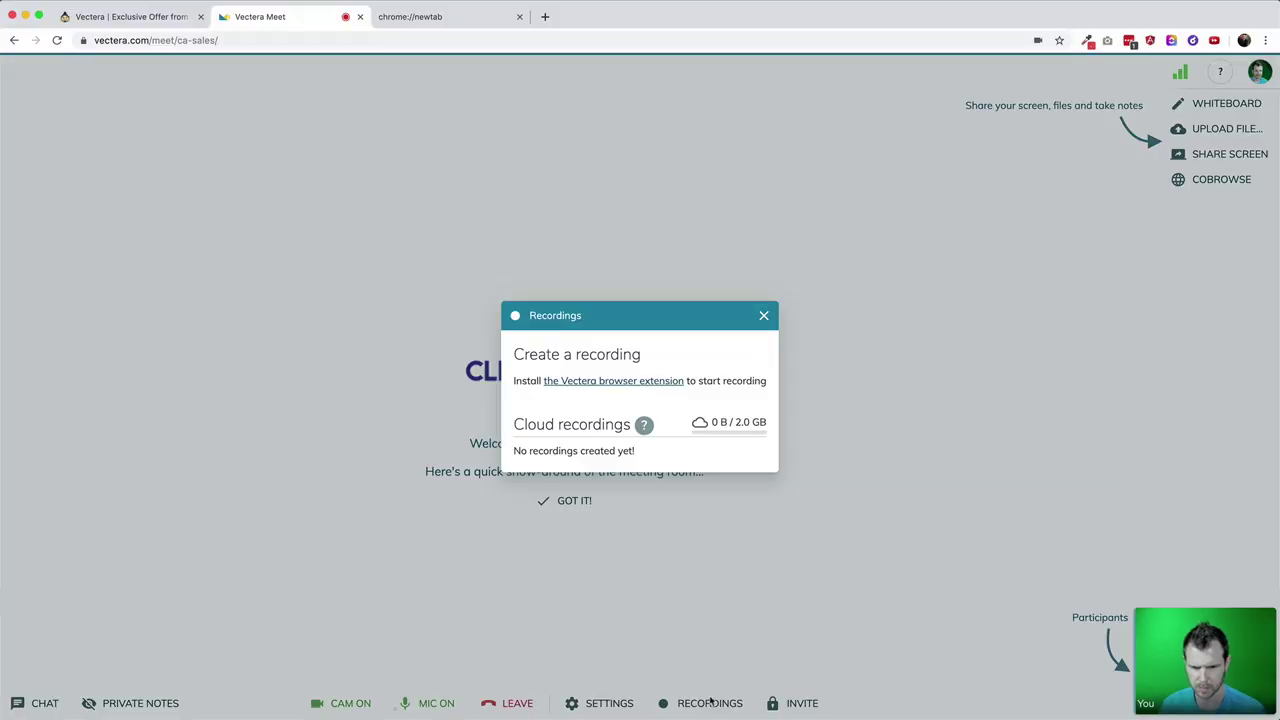
Step: Install the Vectera Helper extension from the Chrome Web Store and return to the meeting tab
mouse_move(644, 428)
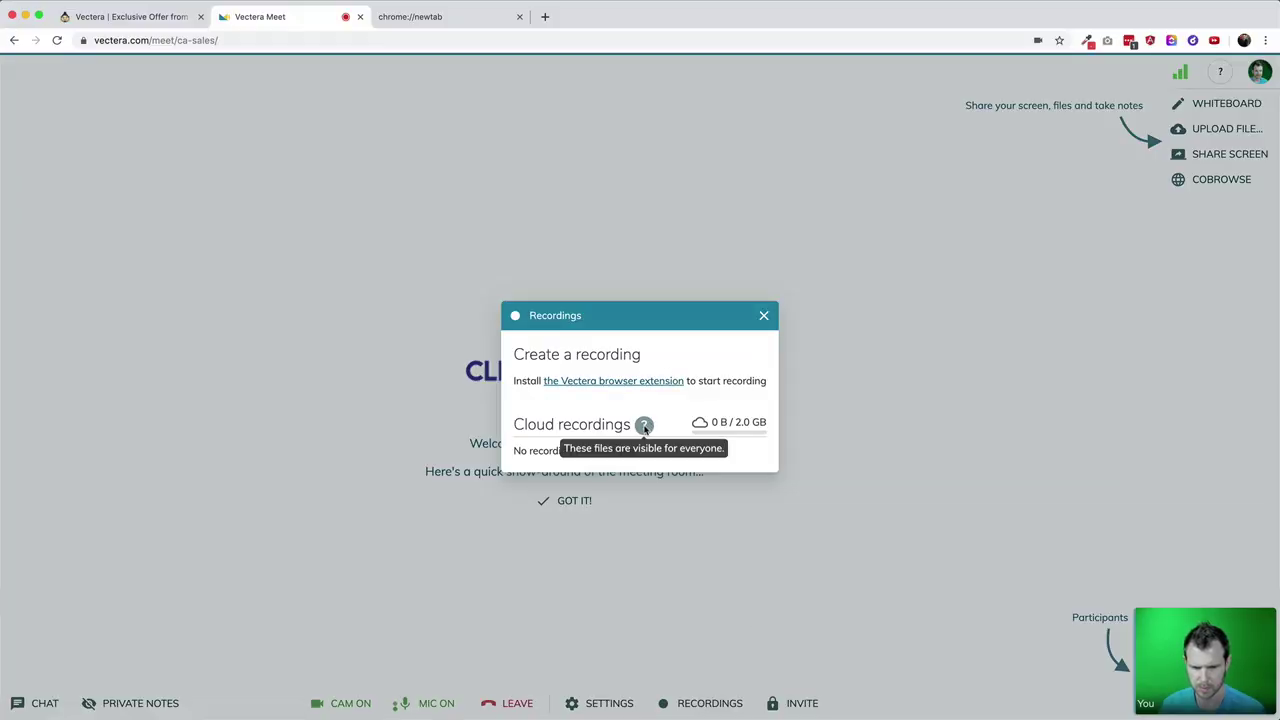
left_click(580, 383)
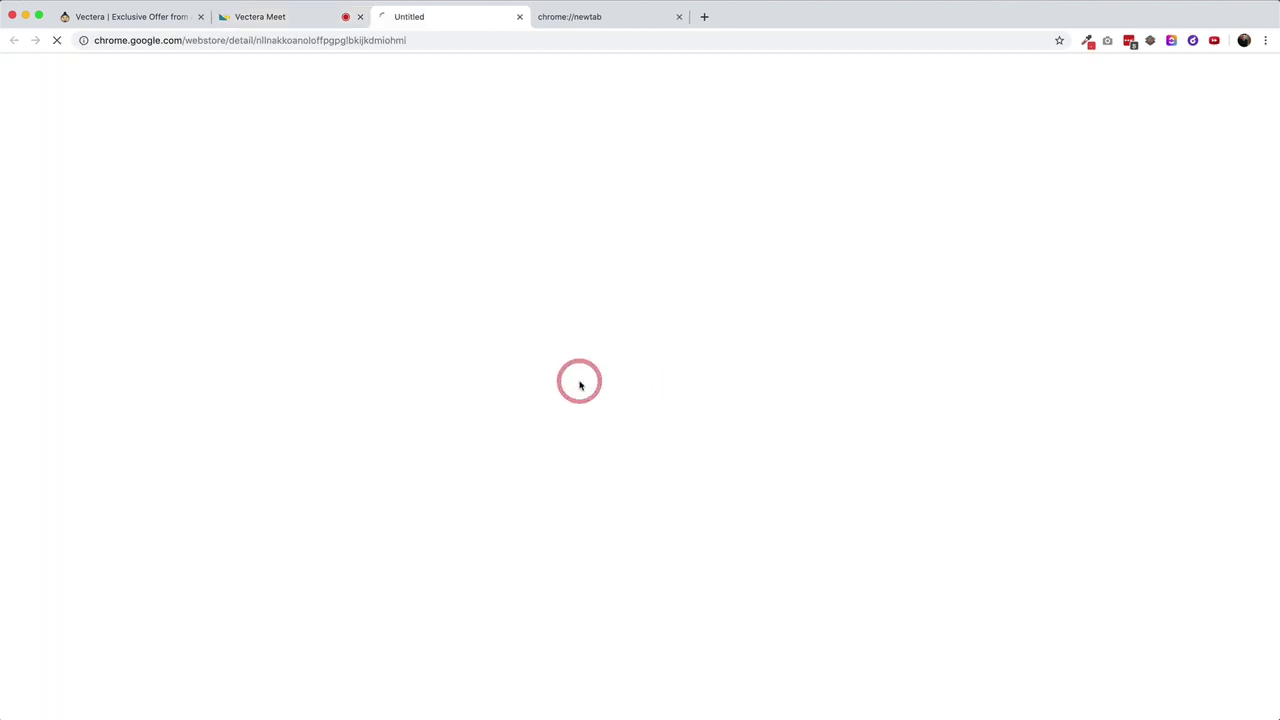
left_click(917, 172)
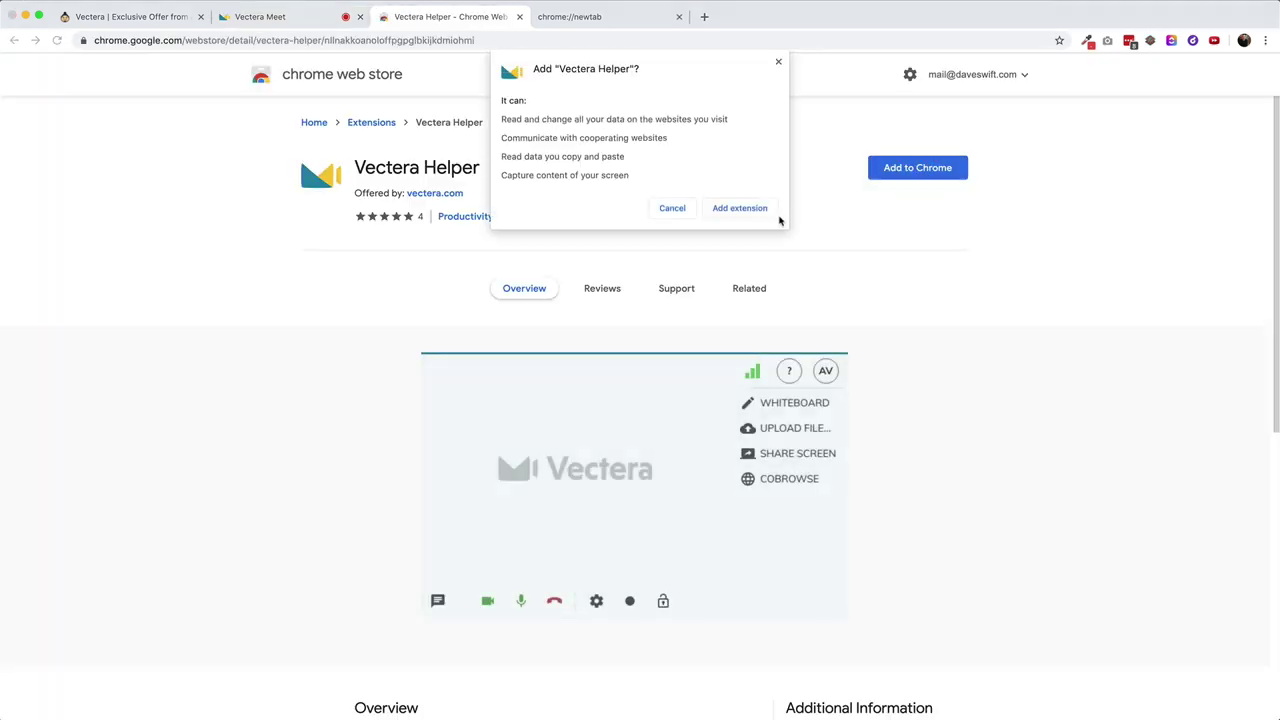
left_click(750, 210)
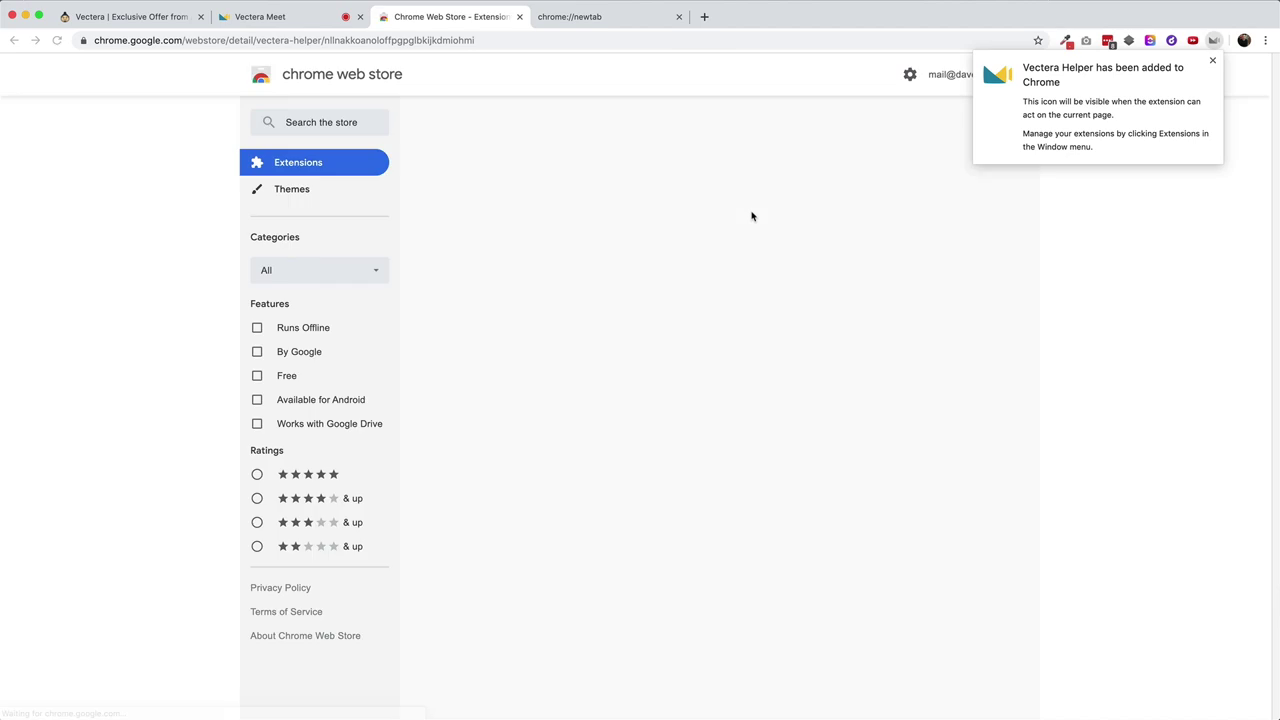
right_click(1214, 41)
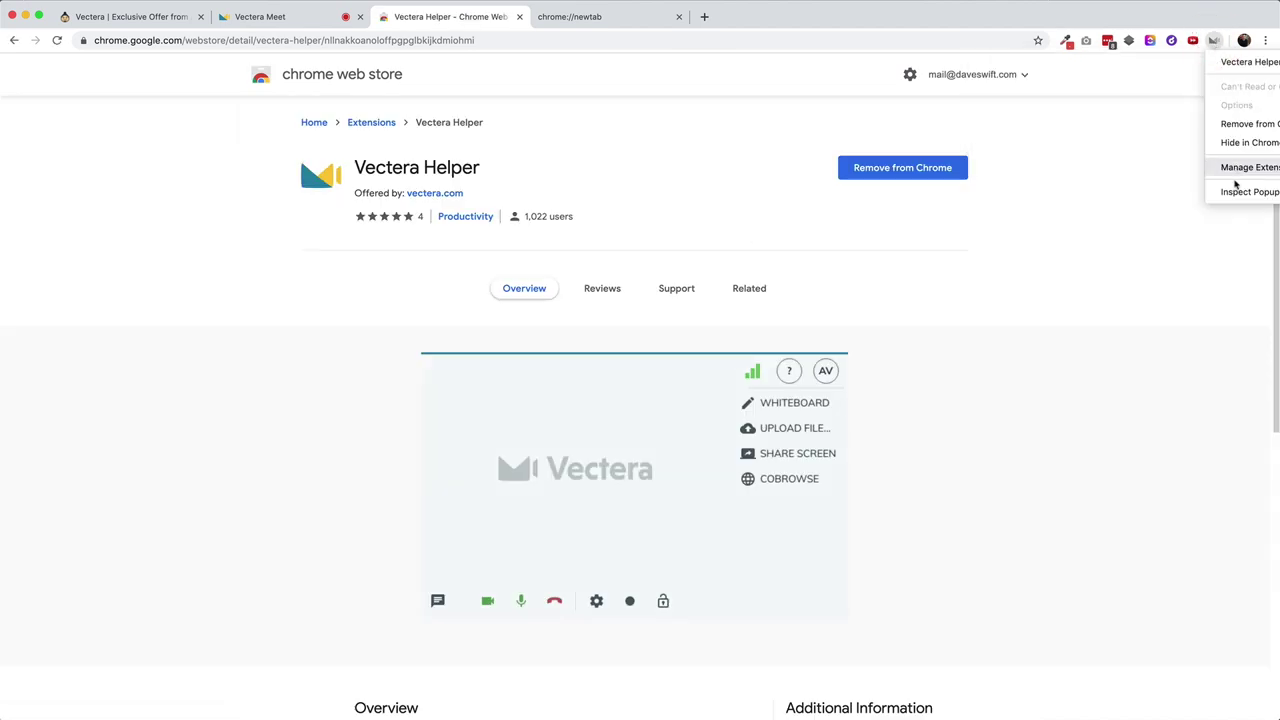
left_click(1134, 243)
left_click(288, 16)
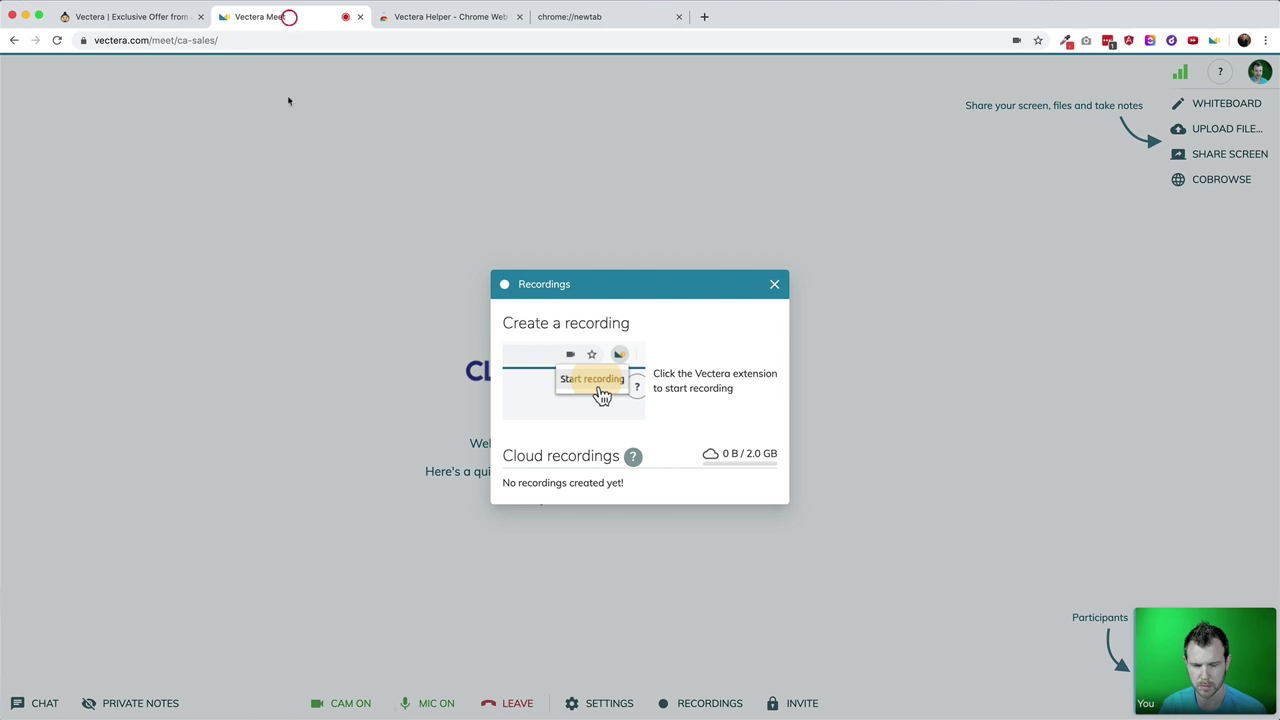
Step: Close the Recordings window, reopen it, and close it again to reveal the meeting room
left_click(773, 285)
left_click(686, 700)
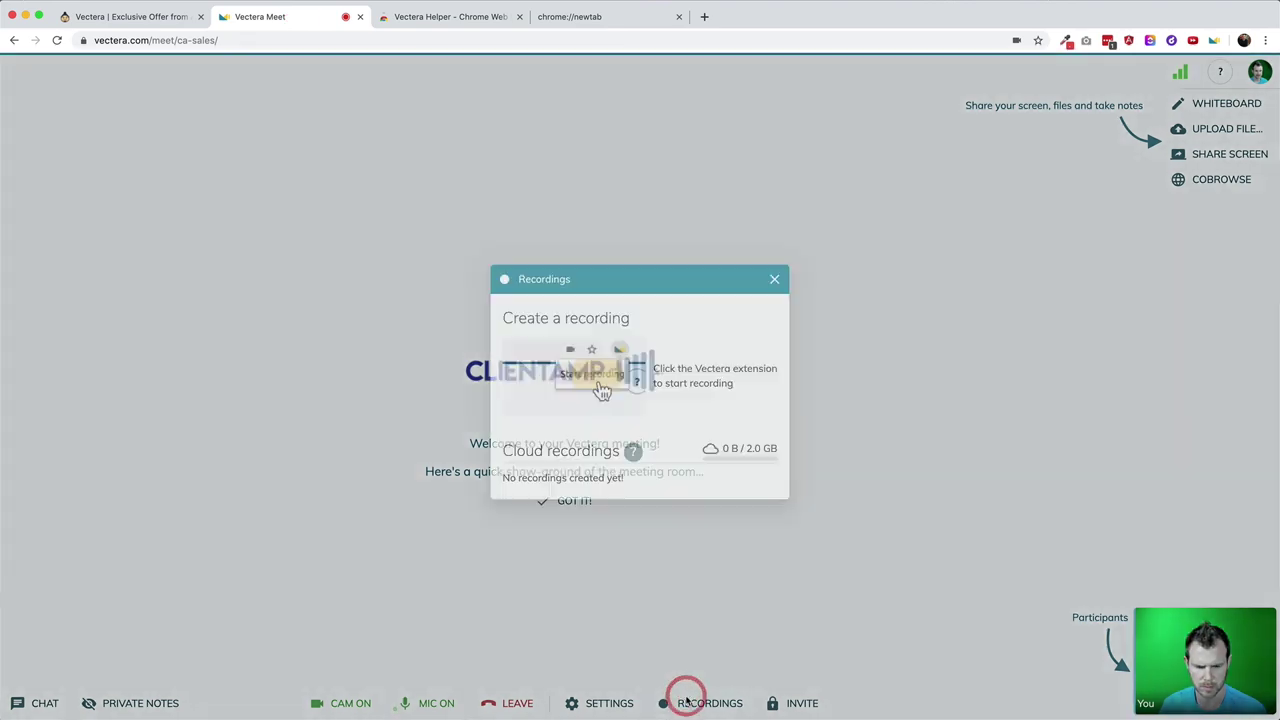
left_click(776, 284)
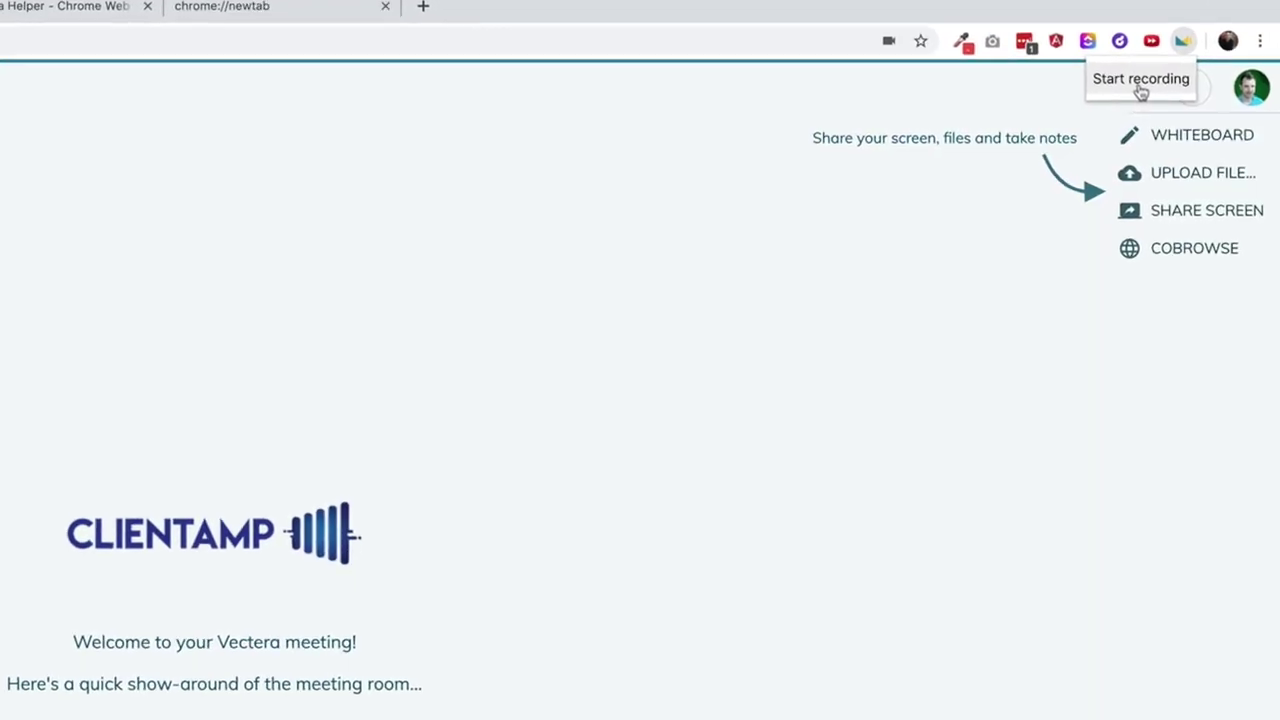
Step: Start recording and type 'It's a lot easier to type.' into a whiteboard text note
left_click(1170, 36)
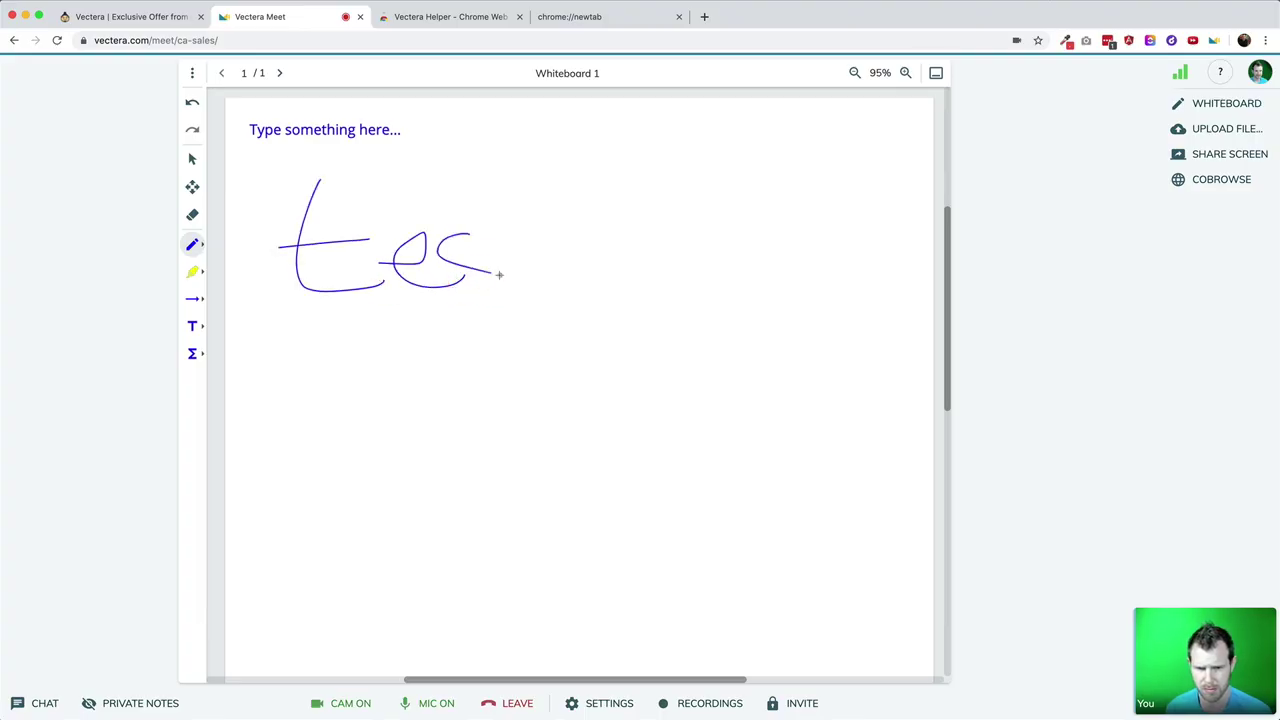
left_click(325, 129)
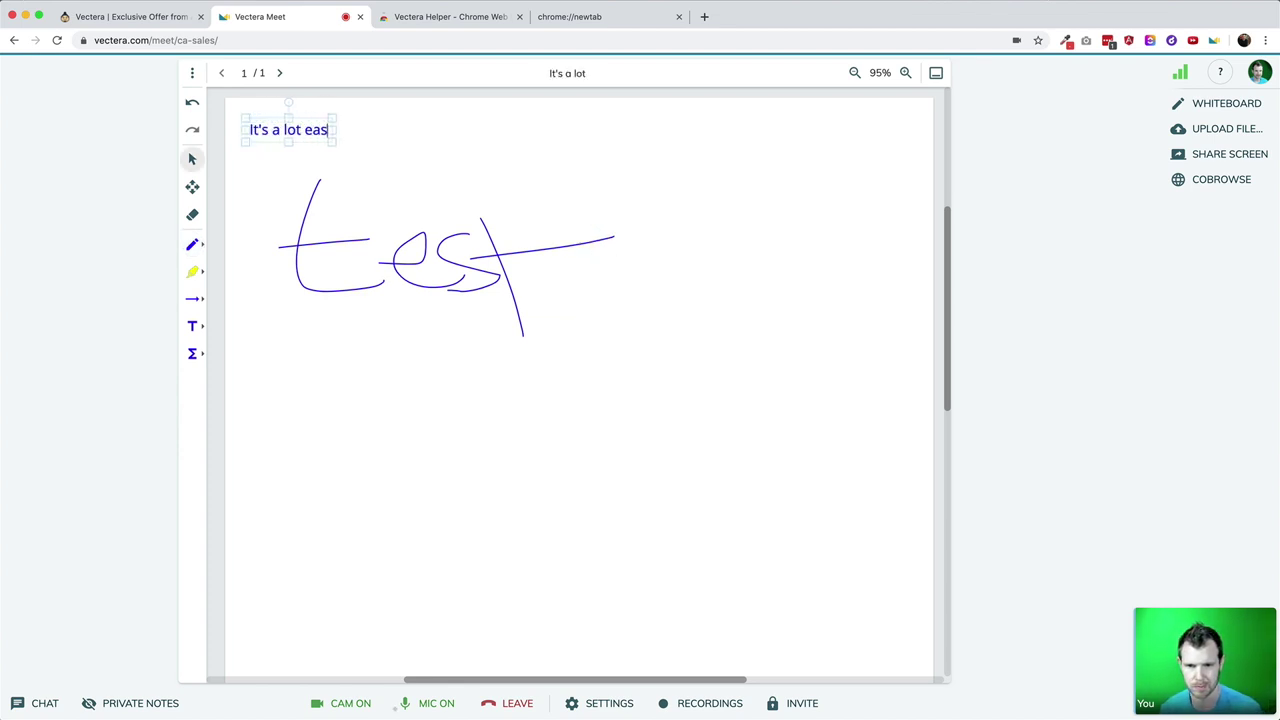
type("e.")
left_click(303, 347)
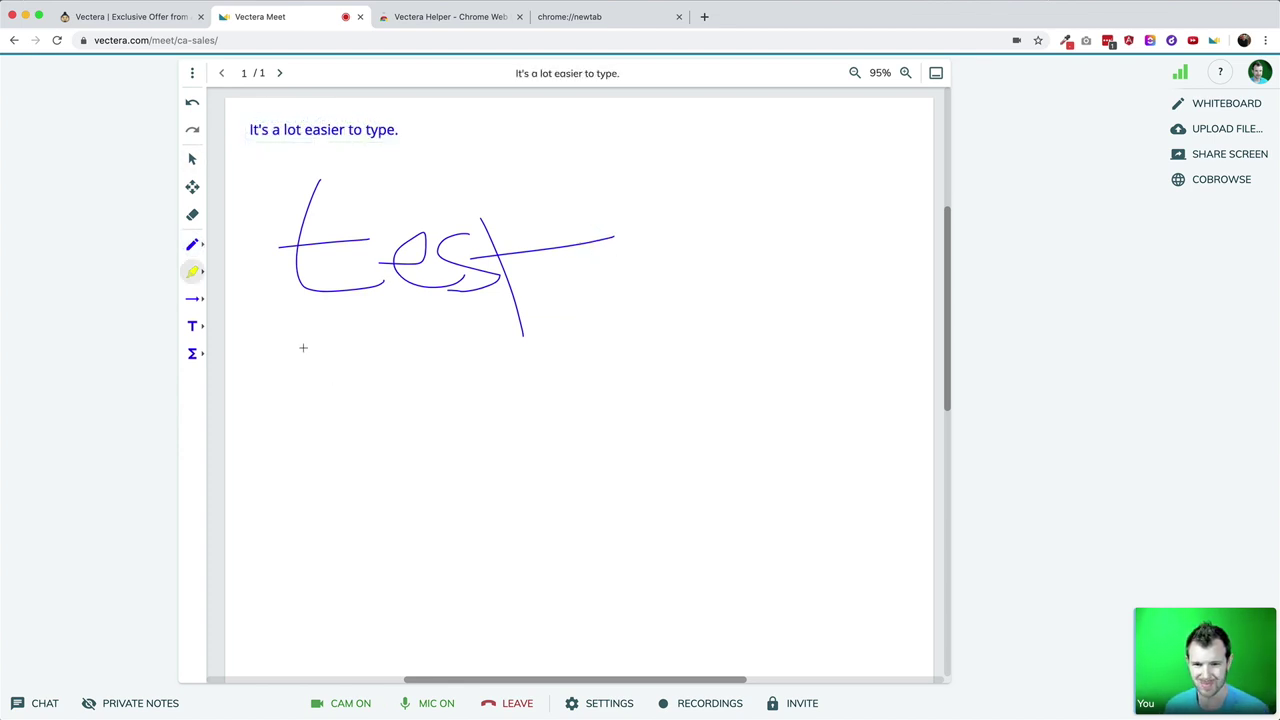
Step: Write 'Marker' in yellow marker and highlight the typed sentence in yellow
mouse_move(306, 339)
left_mouse_down()
mouse_move(377, 423)
mouse_move(439, 401)
left_mouse_up()
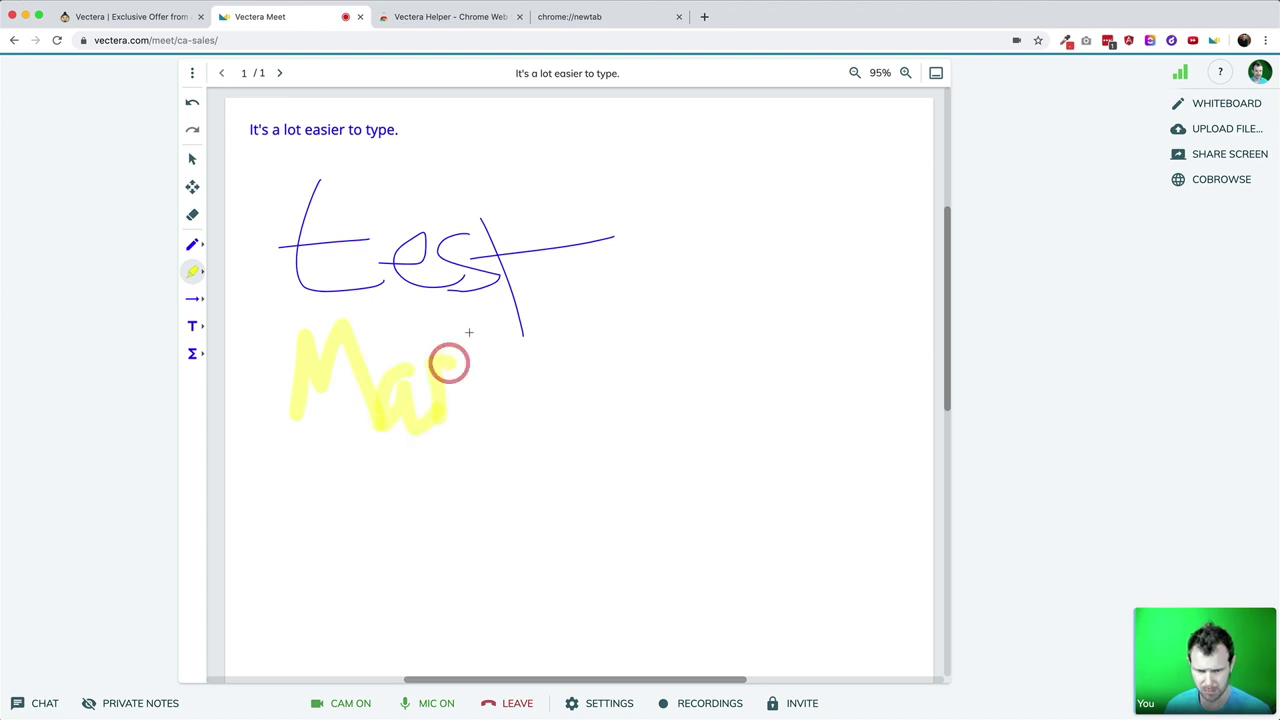
left_click_drag(469, 332, 475, 440)
left_click_drag(506, 374, 470, 394)
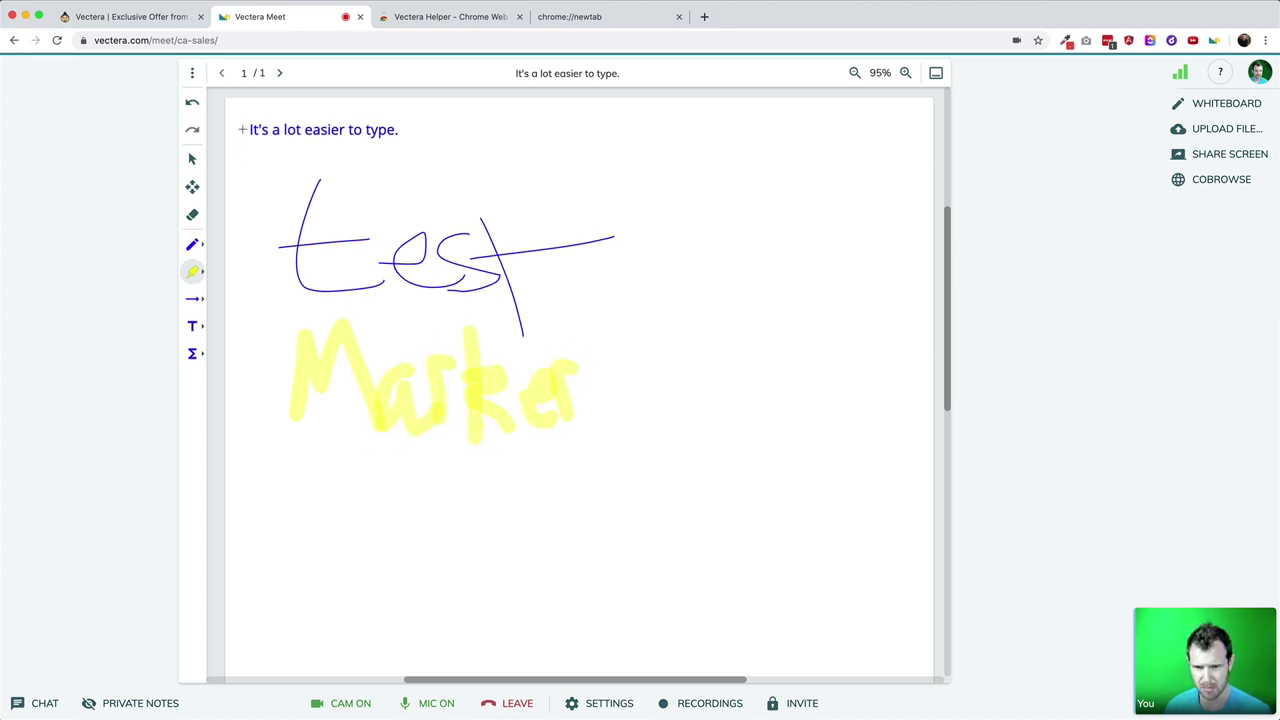
left_click_drag(241, 129, 396, 134)
Step: Circle the typed sentence with a blue ellipse, then a second red ellipse
left_click(192, 298)
left_click_drag(233, 103, 425, 161)
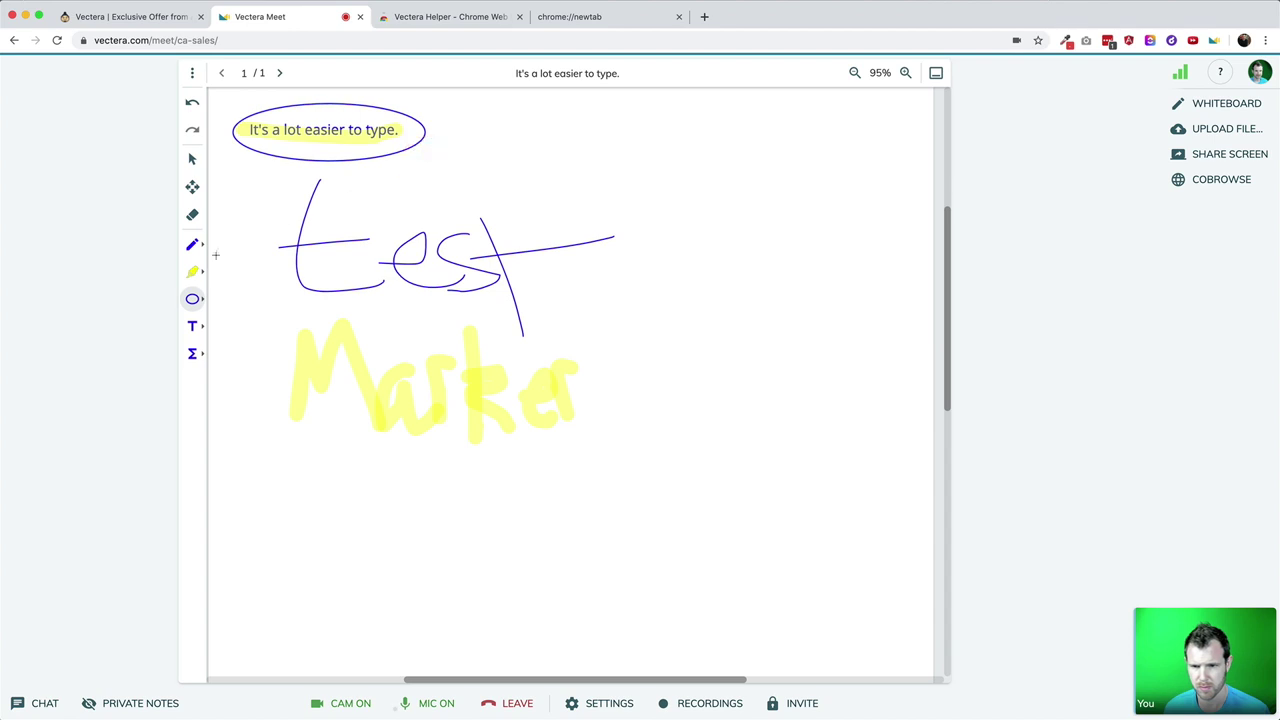
left_click(193, 298)
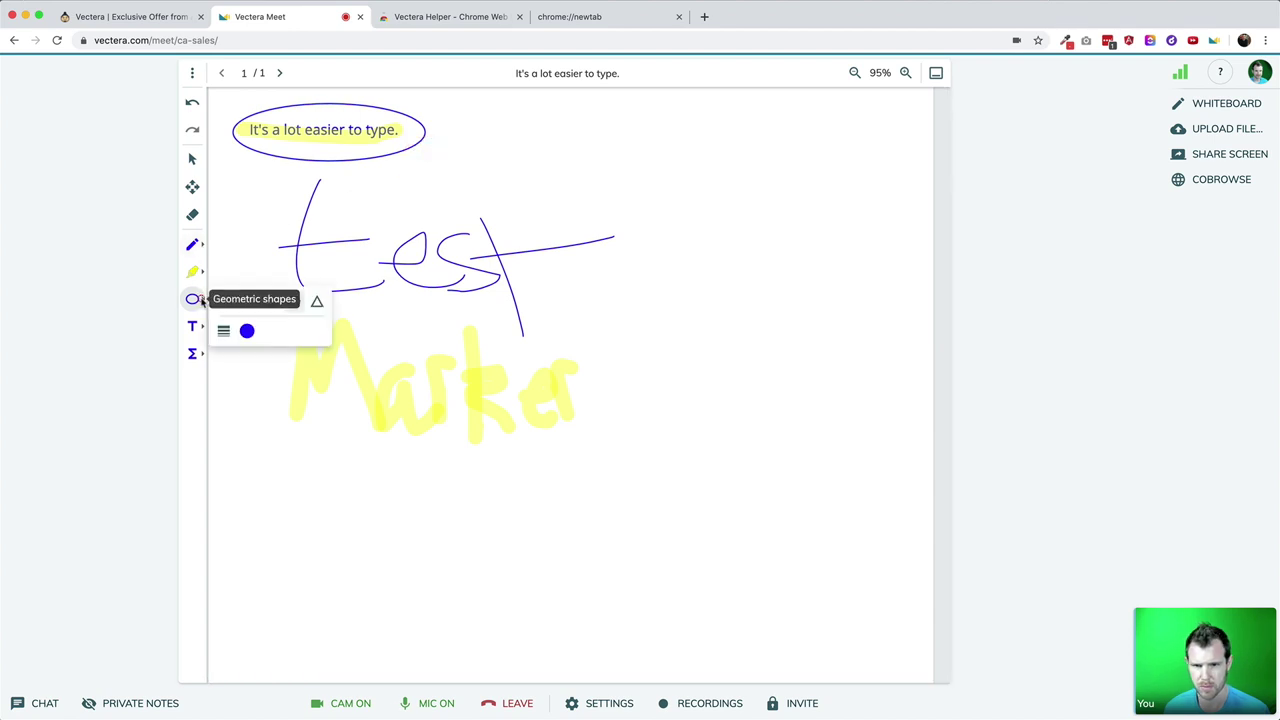
left_click(247, 331)
left_click(270, 357)
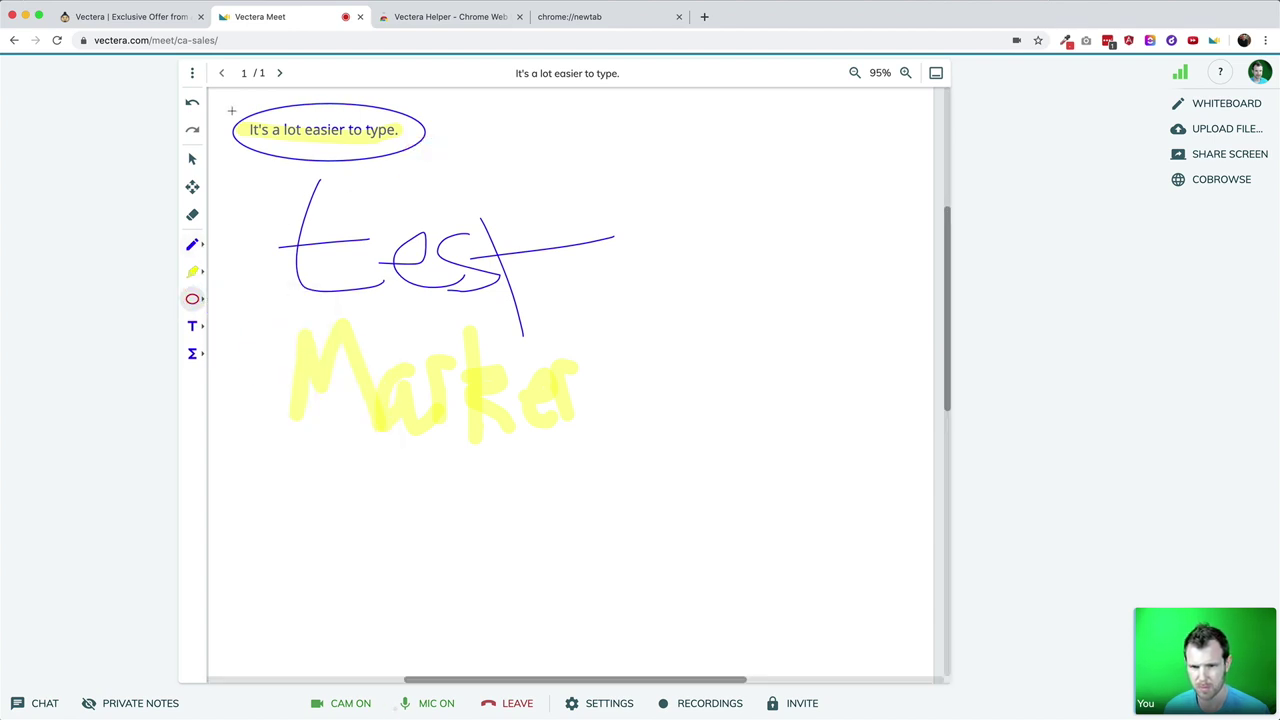
mouse_move(231, 111)
left_mouse_down()
mouse_move(308, 126)
mouse_move(423, 178)
left_mouse_up()
Step: Erase the yellow 'Marker' word from the whiteboard
left_click(192, 215)
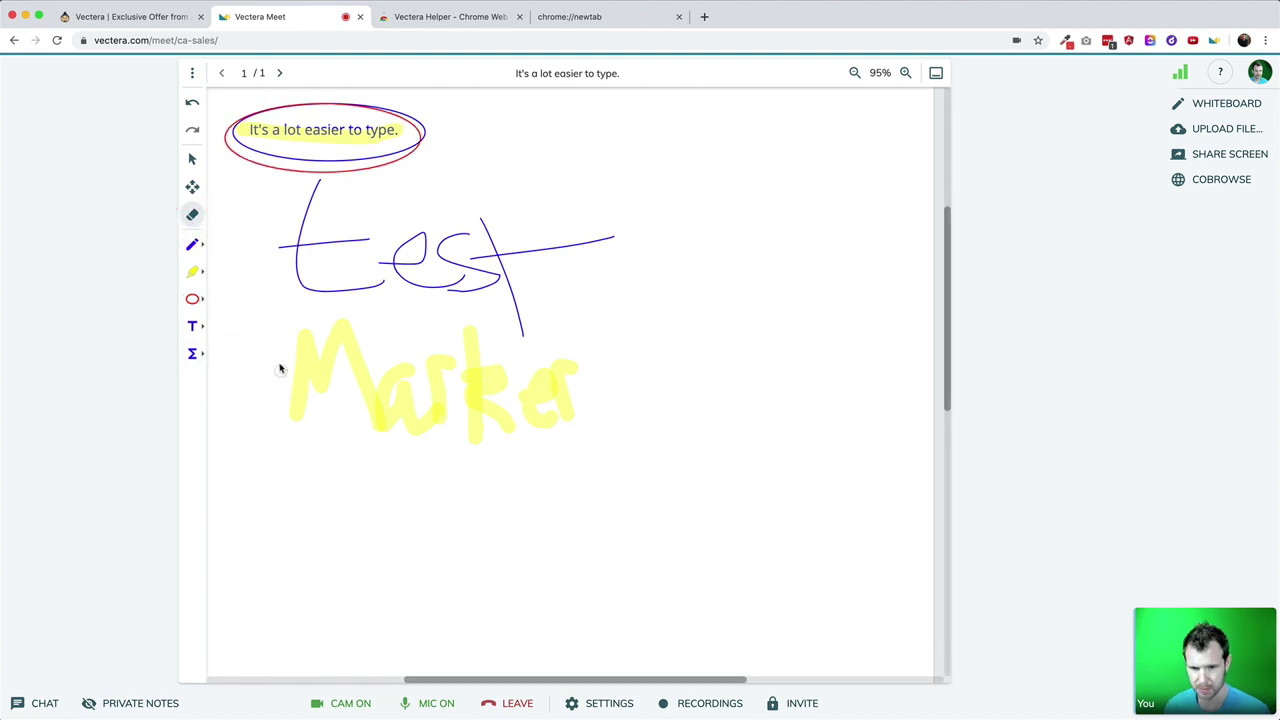
left_click_drag(280, 369, 364, 346)
mouse_move(551, 363)
left_mouse_down()
mouse_move(510, 402)
mouse_move(383, 413)
left_mouse_up()
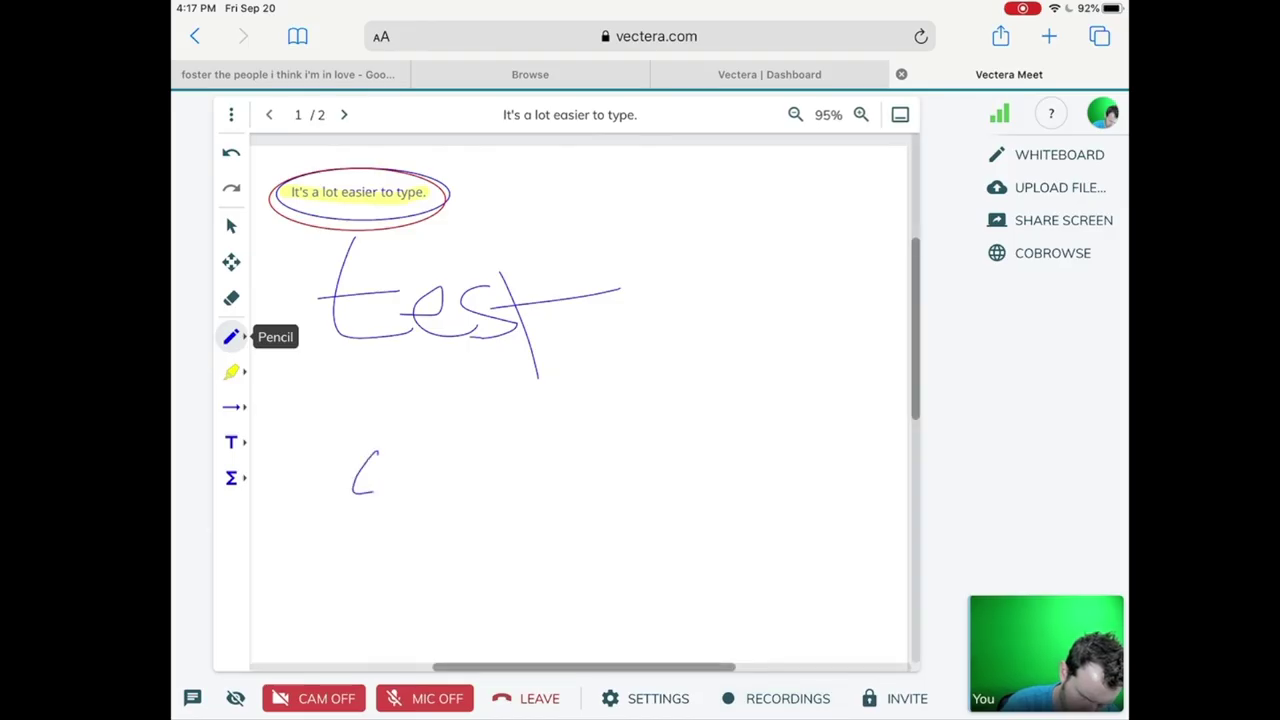
Step: Handwrite 'This is much better' under 'test', then add blank whiteboard page 2
mouse_move(344, 486)
left_mouse_down()
mouse_move(380, 469)
mouse_move(410, 487)
left_mouse_up()
mouse_move(428, 465)
left_mouse_down()
mouse_move(418, 487)
mouse_move(543, 472)
mouse_move(559, 456)
mouse_move(592, 465)
left_mouse_up()
left_click_drag(630, 422, 660, 468)
left_click_drag(672, 424, 662, 470)
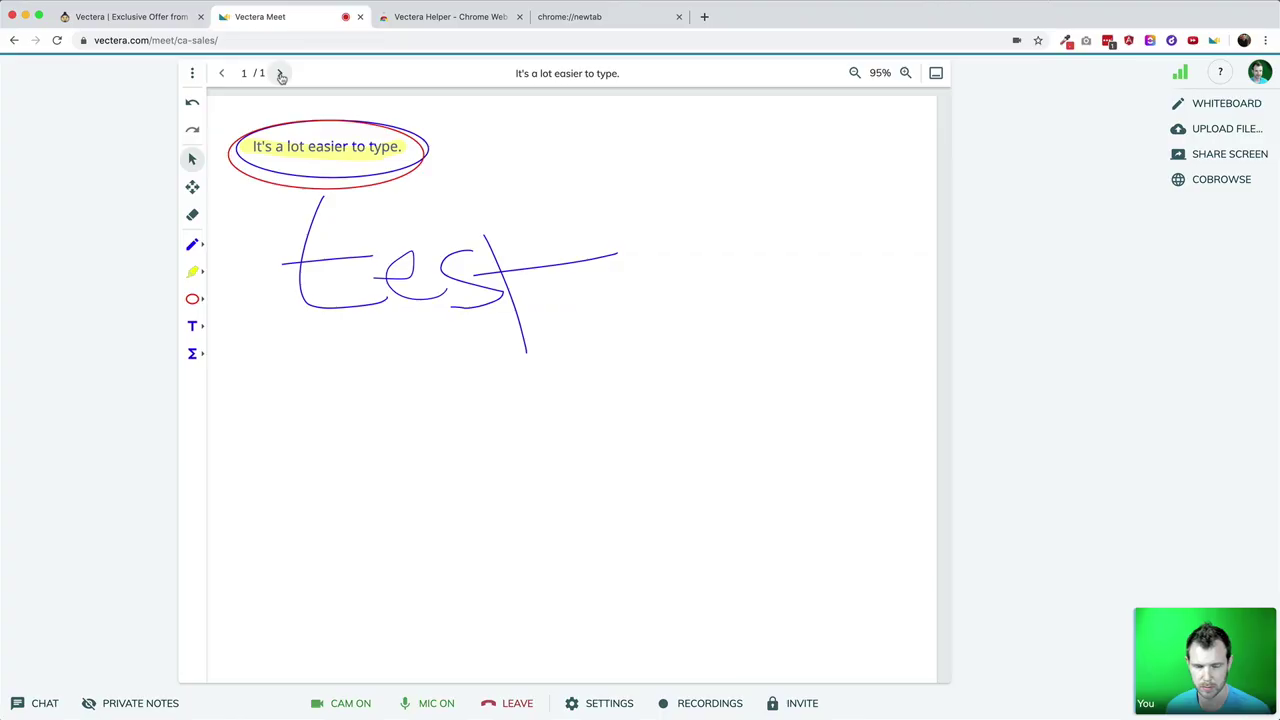
left_click(281, 77)
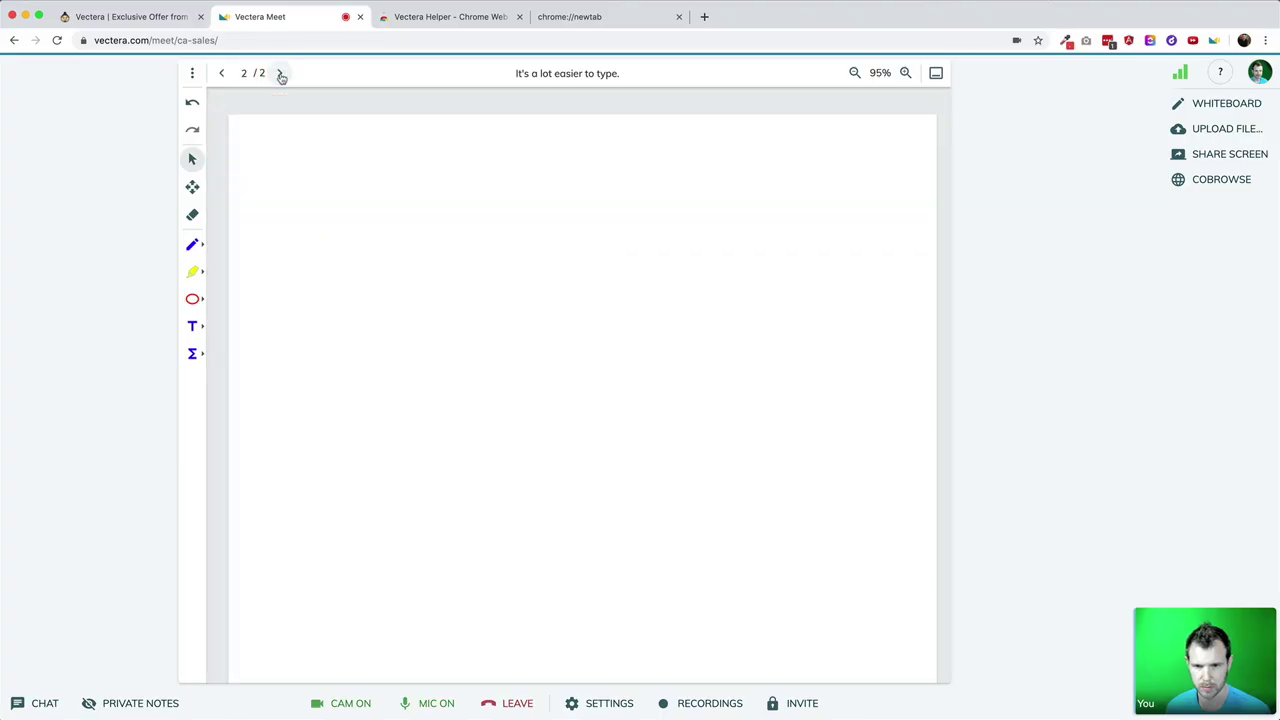
Step: Return to page 1, upload CA. logo-02.jpg from the computer, and select the yellow highlighter
left_click(226, 74)
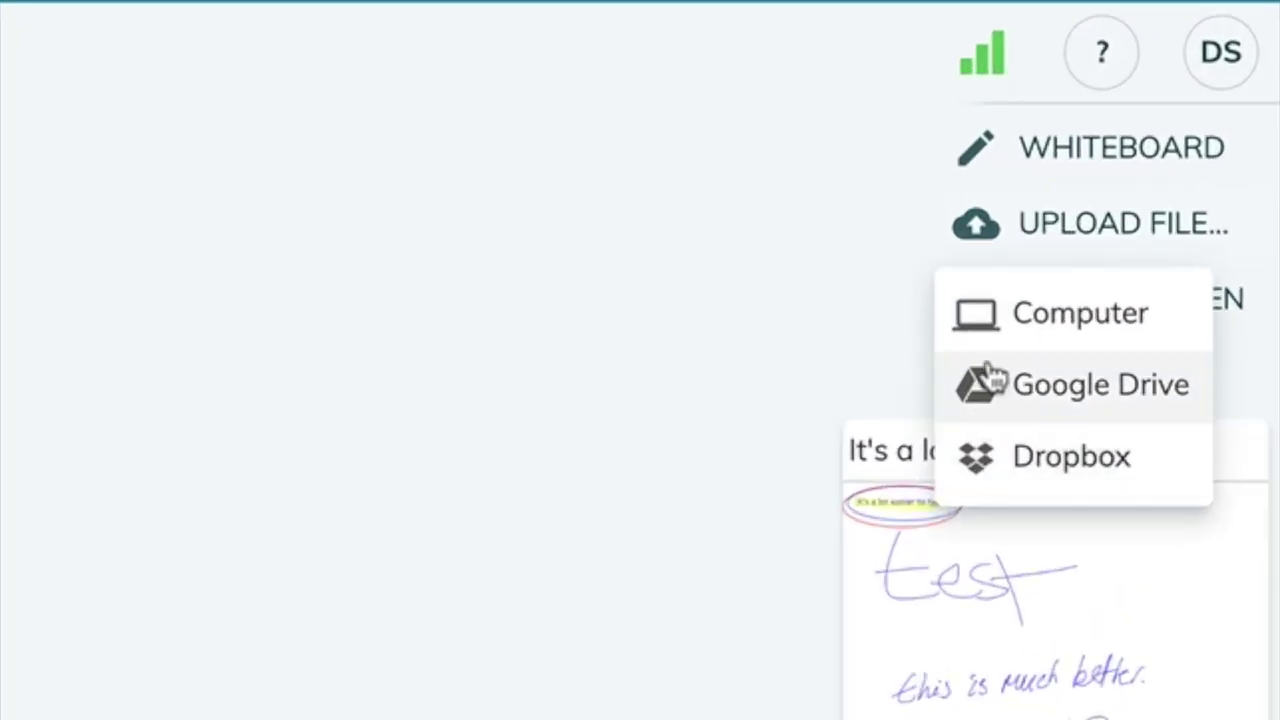
left_click(985, 318)
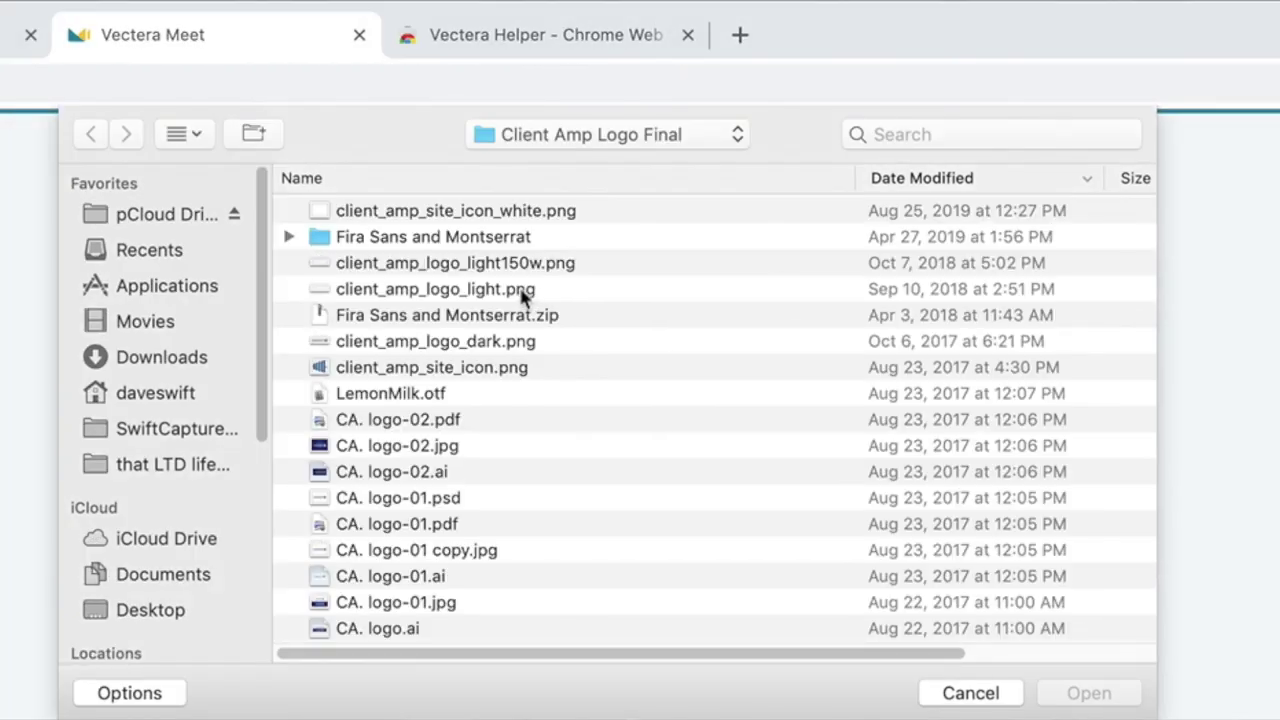
left_click(430, 445)
left_click(1080, 694)
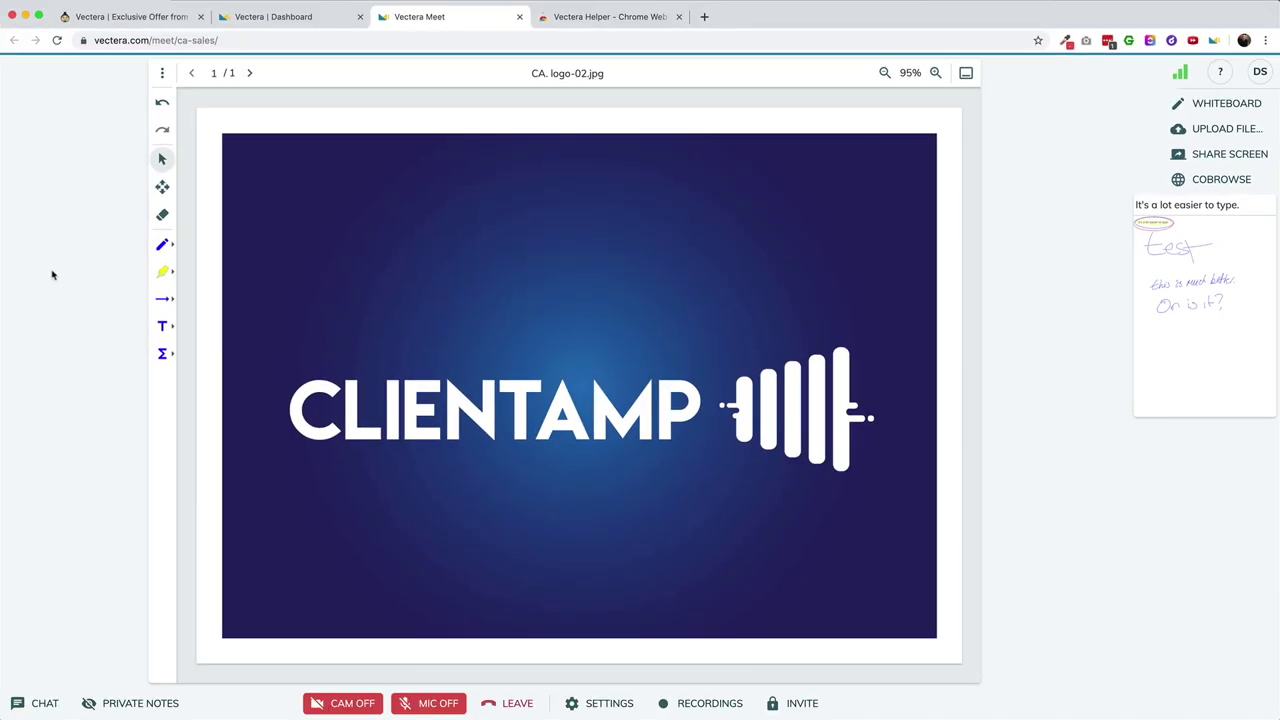
left_click(162, 272)
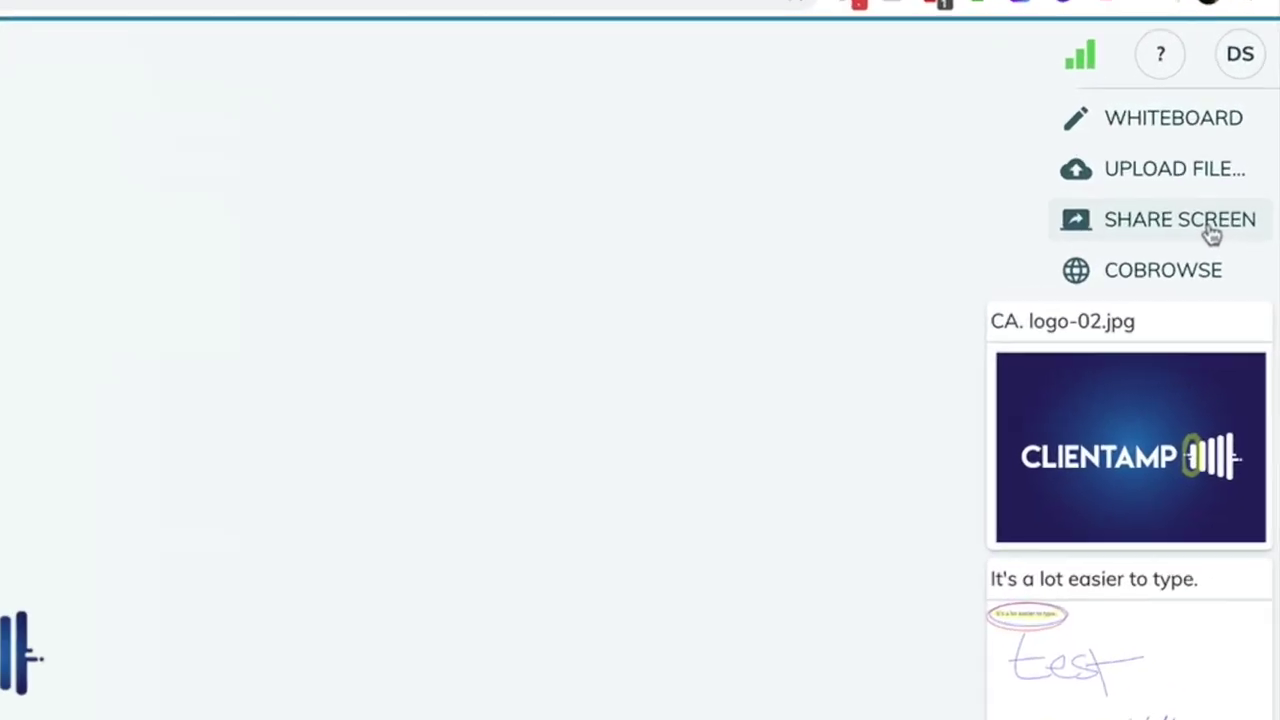
Step: Share the chess game's app window, then bring the browser back in front
left_click(1222, 183)
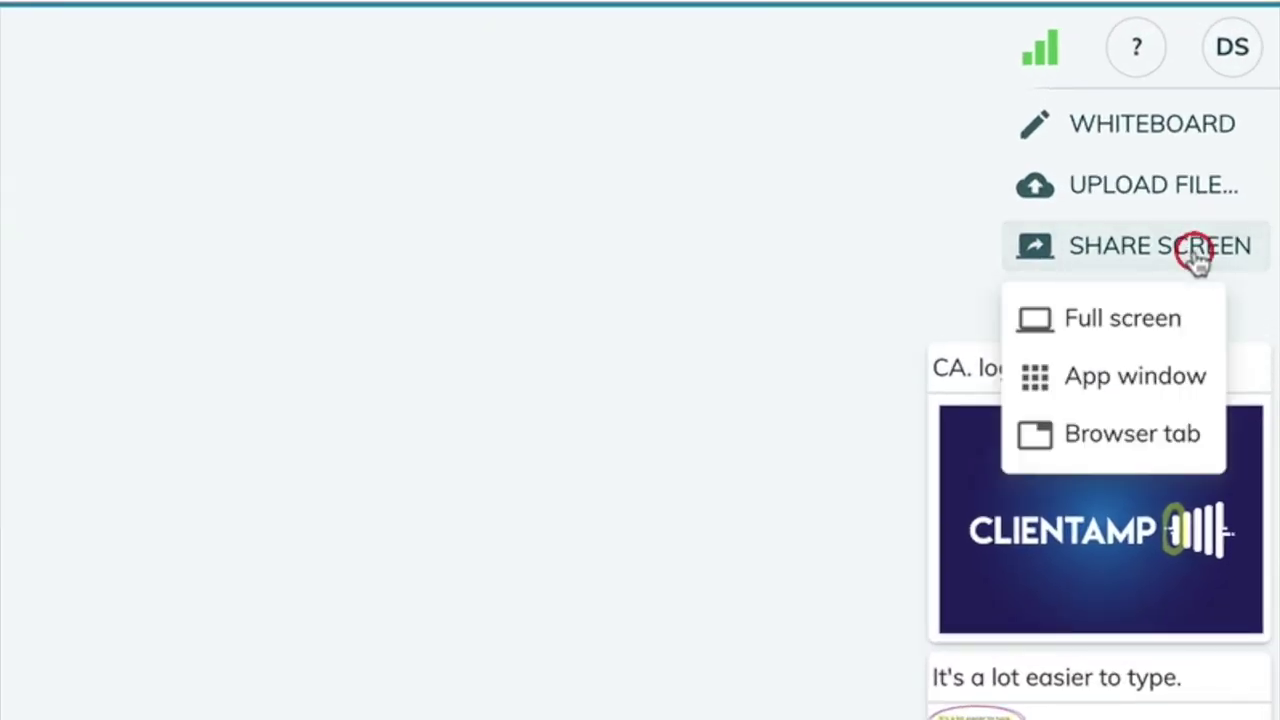
left_click(1105, 376)
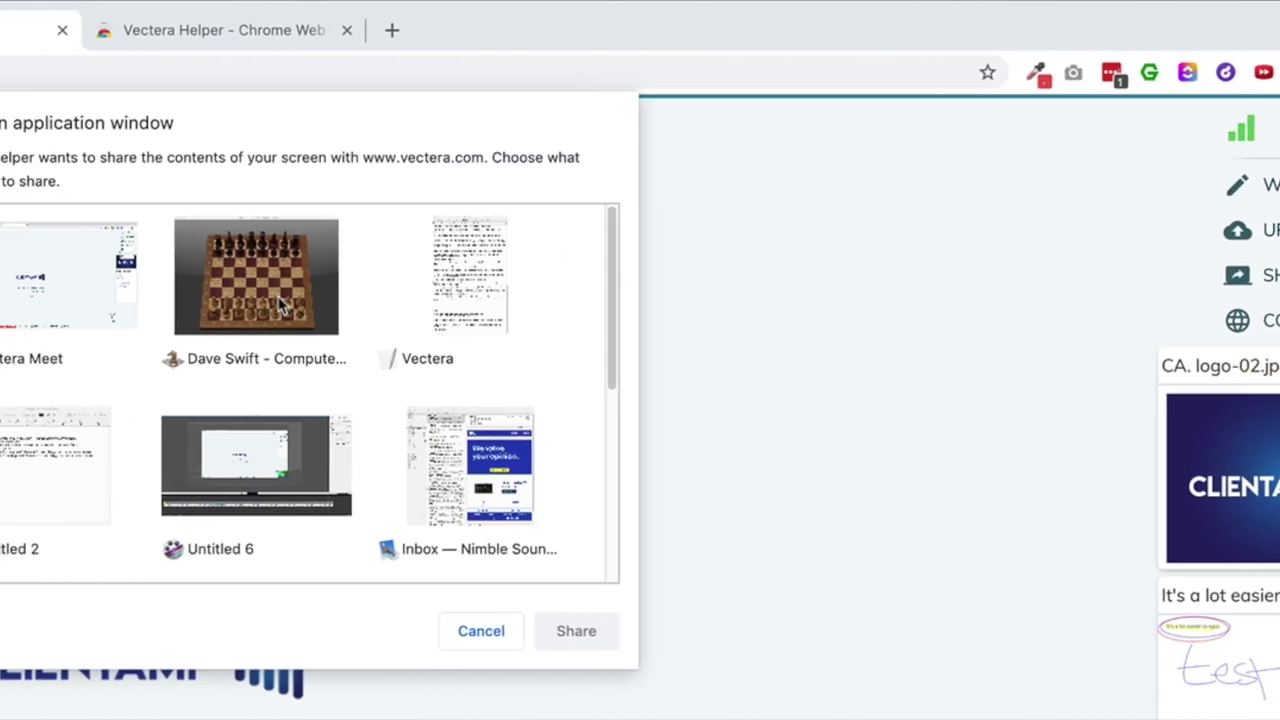
left_click(470, 285)
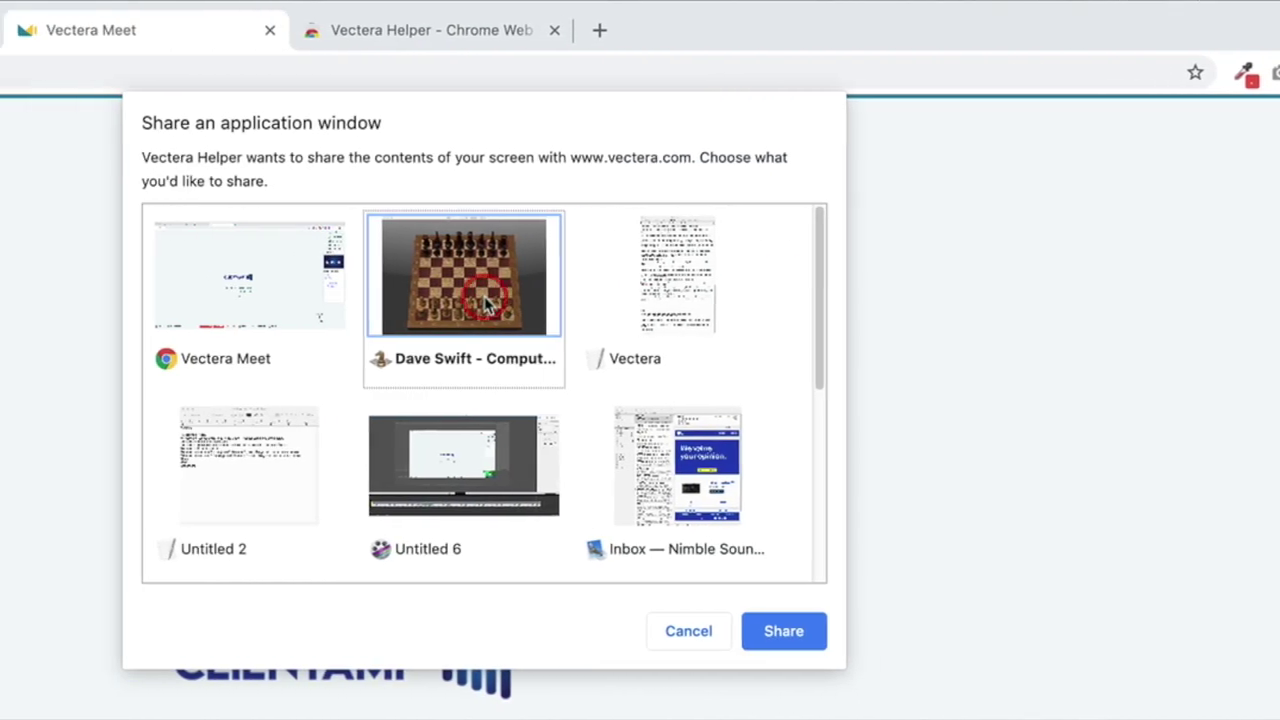
left_click(840, 633)
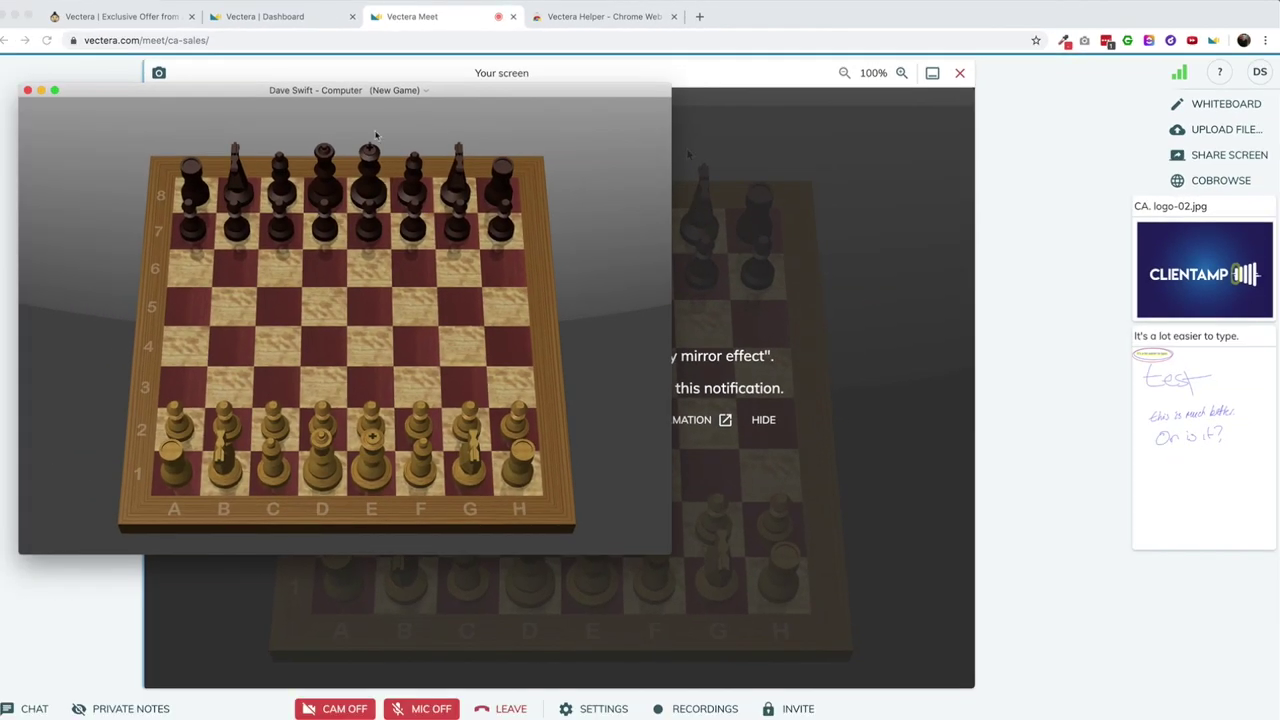
left_click(940, 353)
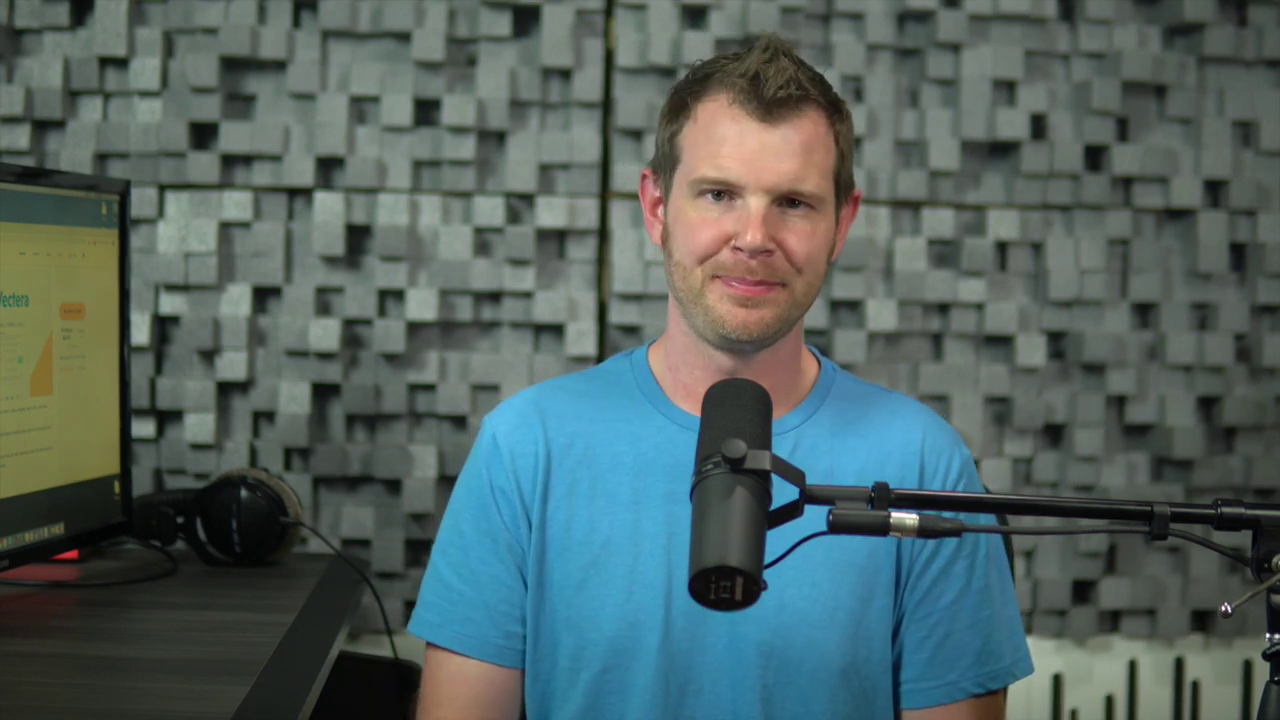
Step: Grant the helper permissions, start cobrowsing the AppSumo tab, and scroll to its pricing cards
left_click(1212, 181)
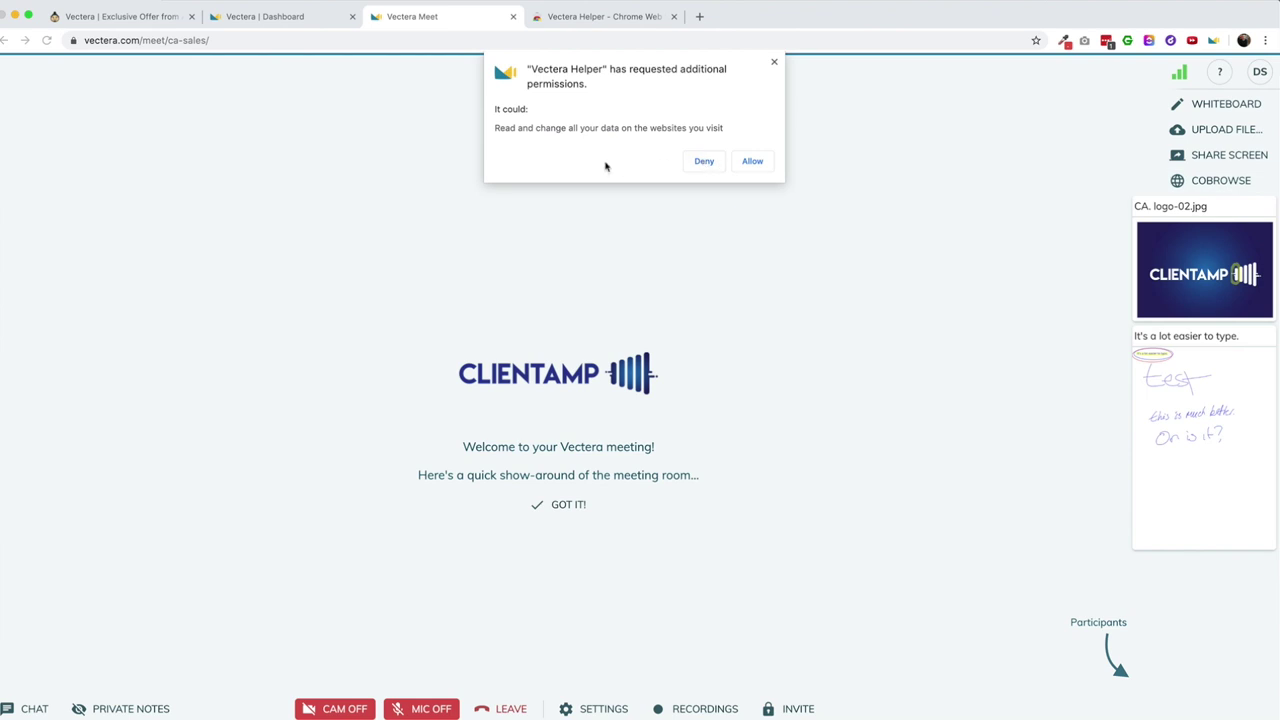
left_click(752, 161)
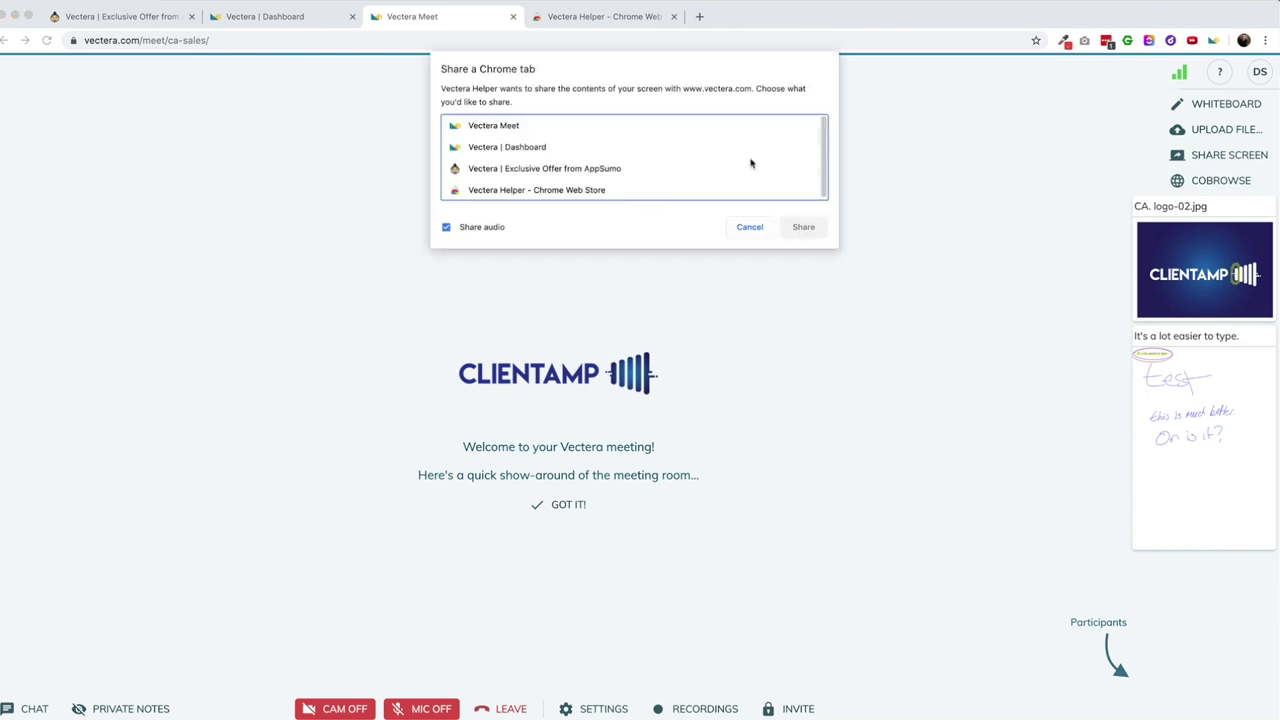
left_click(580, 170)
left_click(818, 232)
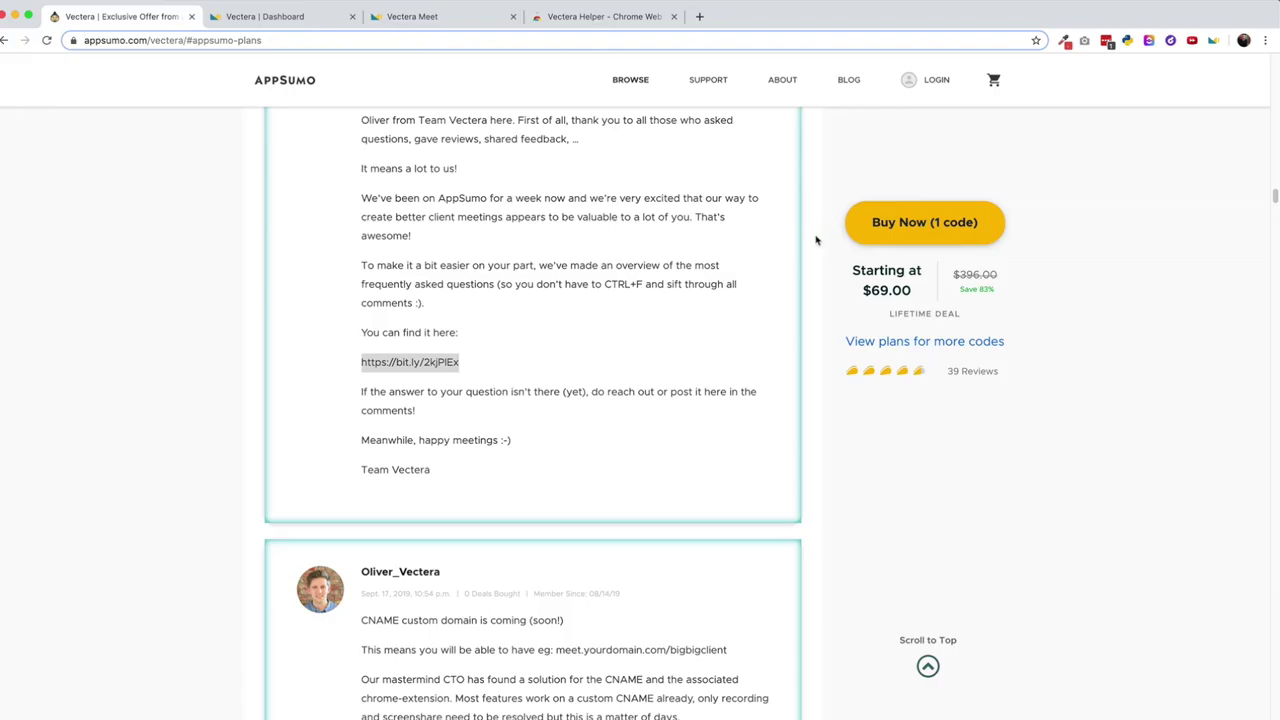
scroll(664, 352, "up", 15)
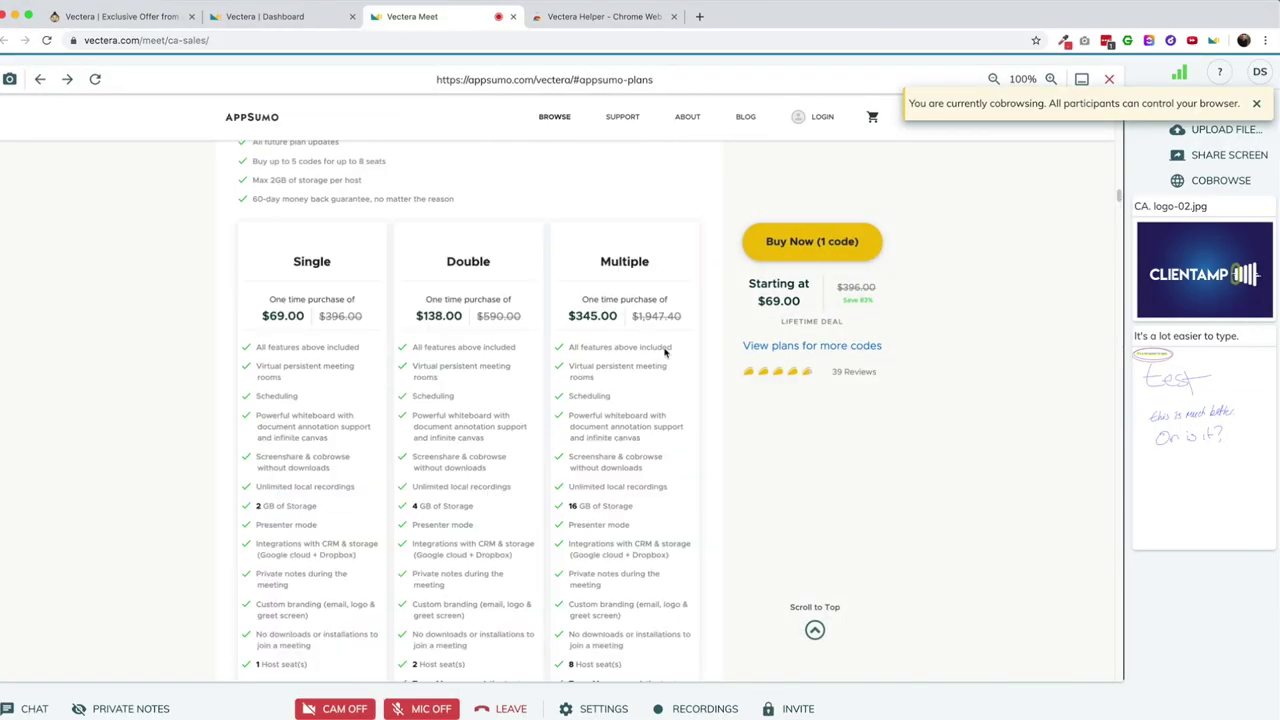
scroll(664, 352, "down", 5)
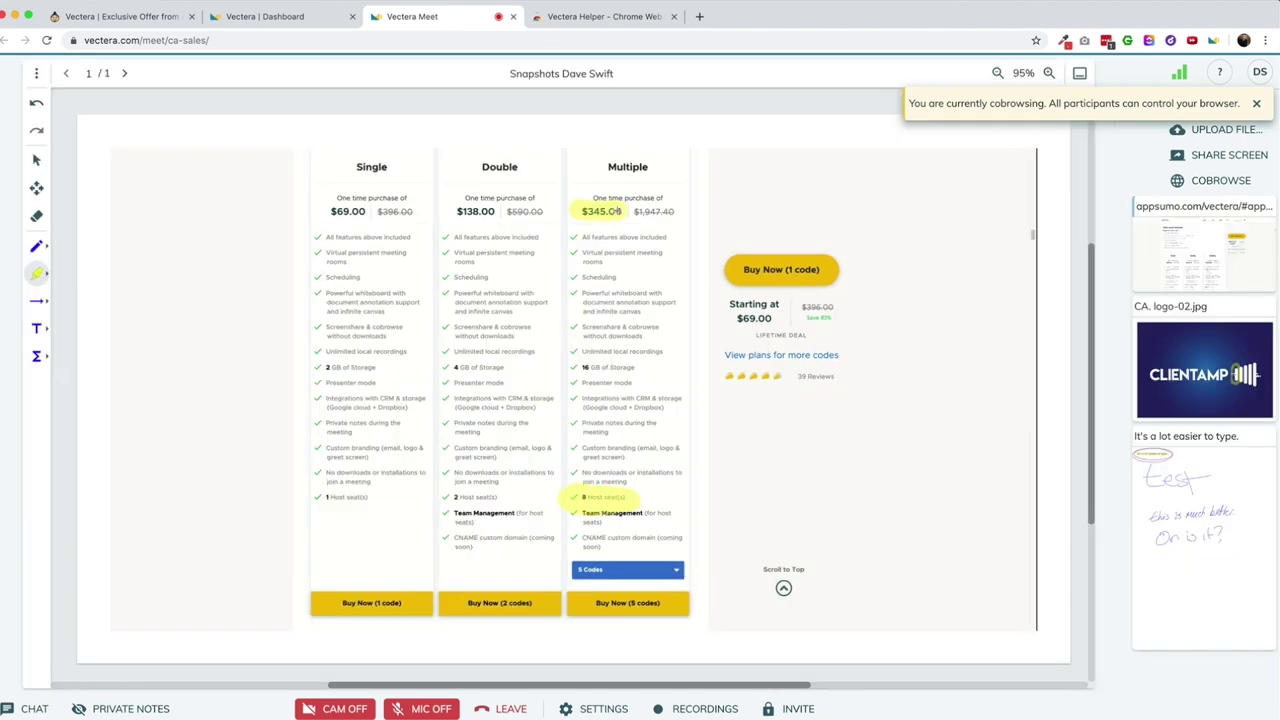
Step: Switch to the Pencil tool for drawing on the pricing snapshot
left_click(36, 245)
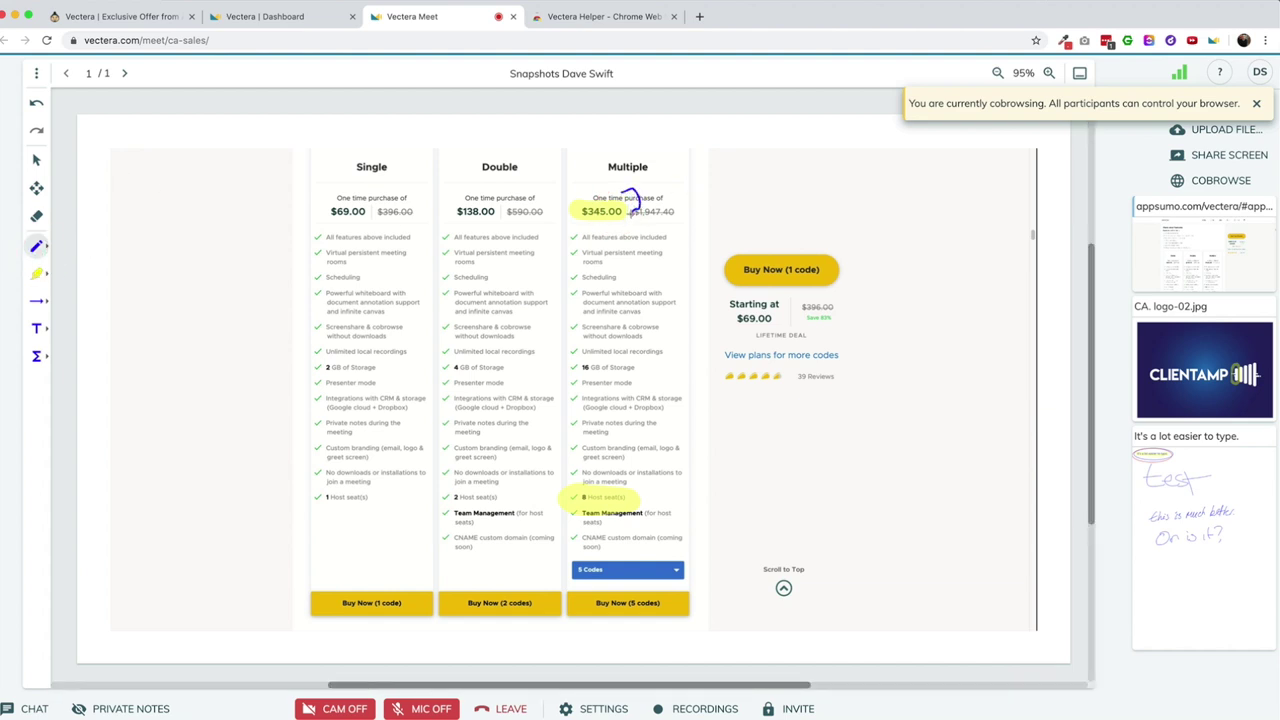